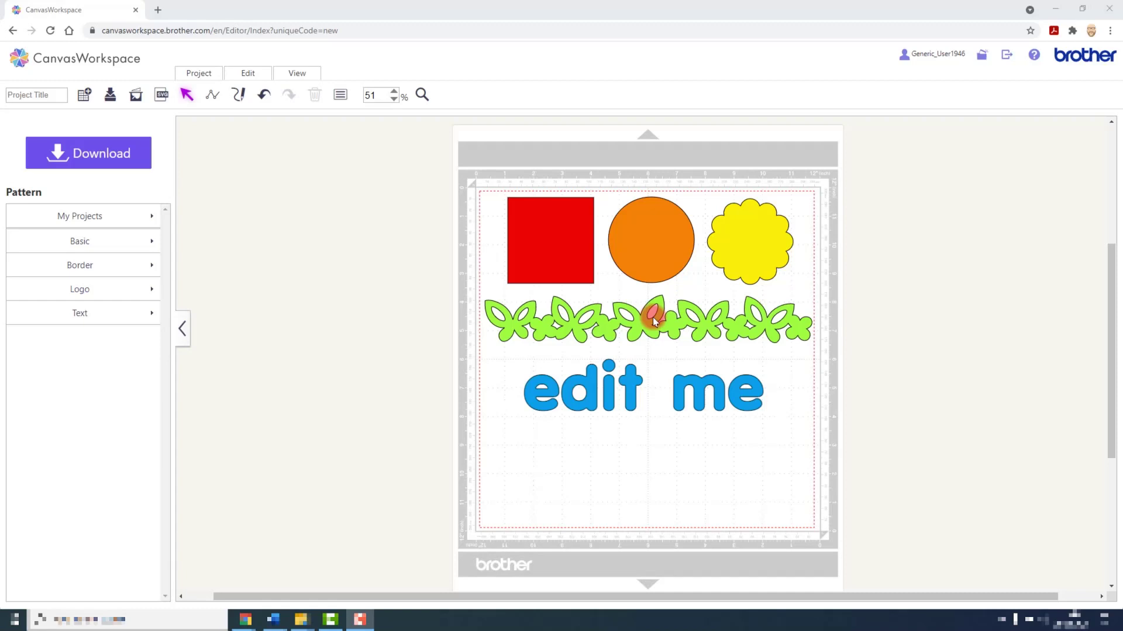
# Step: Show the red square's four corner nodes for point editing
pyautogui.doubleClick(552, 242)
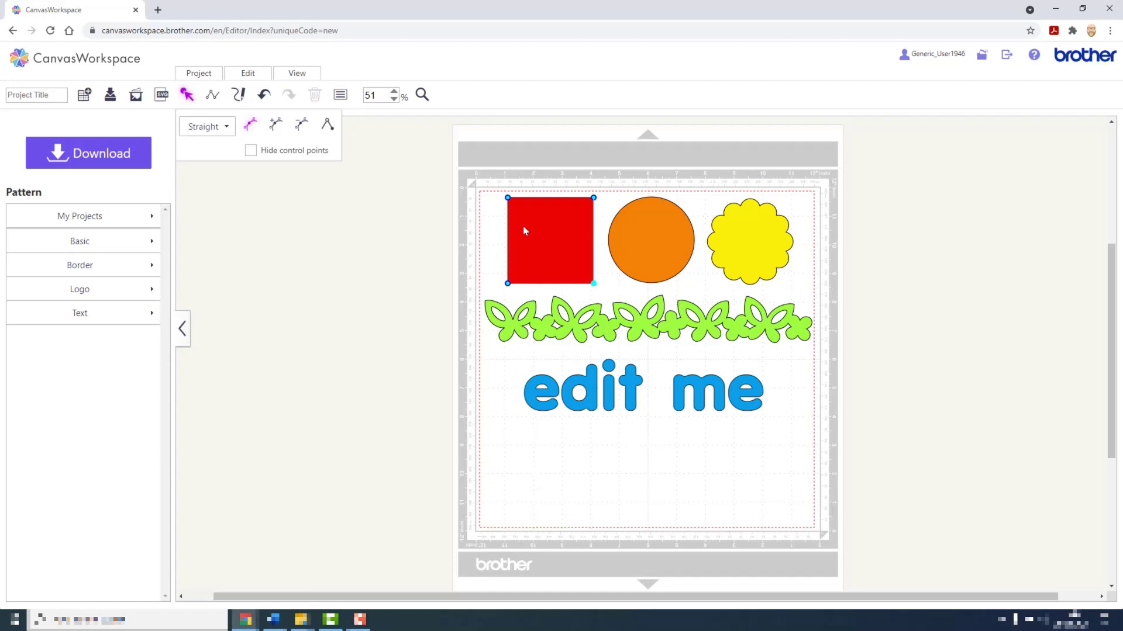
# Step: Reselect the red square's nodes and its bottom-right corner, then deselect everything
pyautogui.click(570, 232)
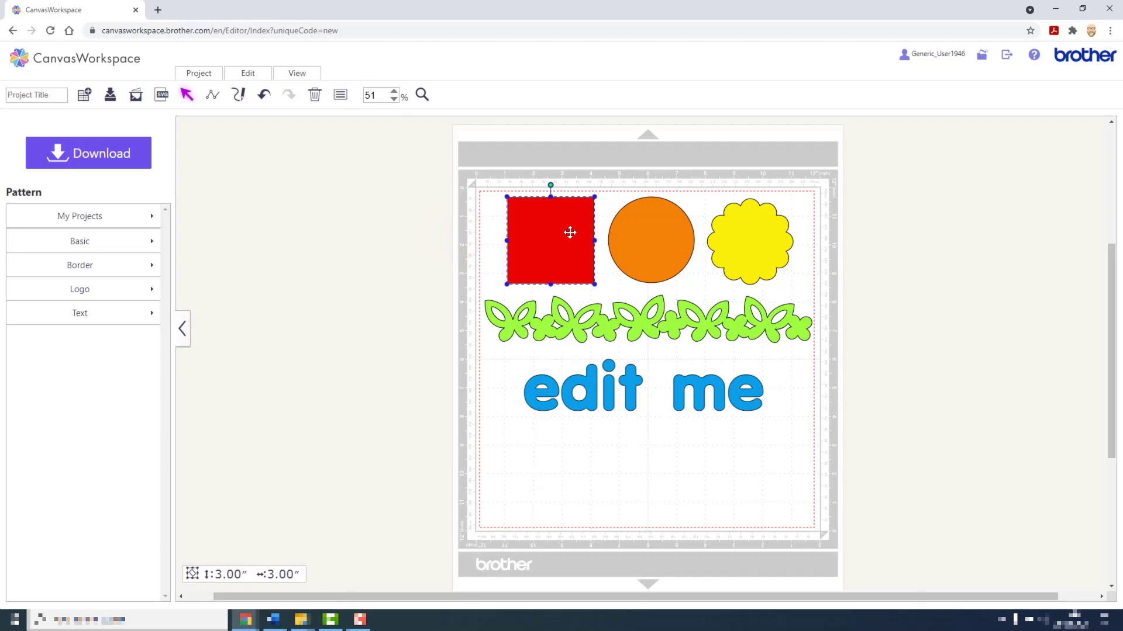
pyautogui.doubleClick(570, 232)
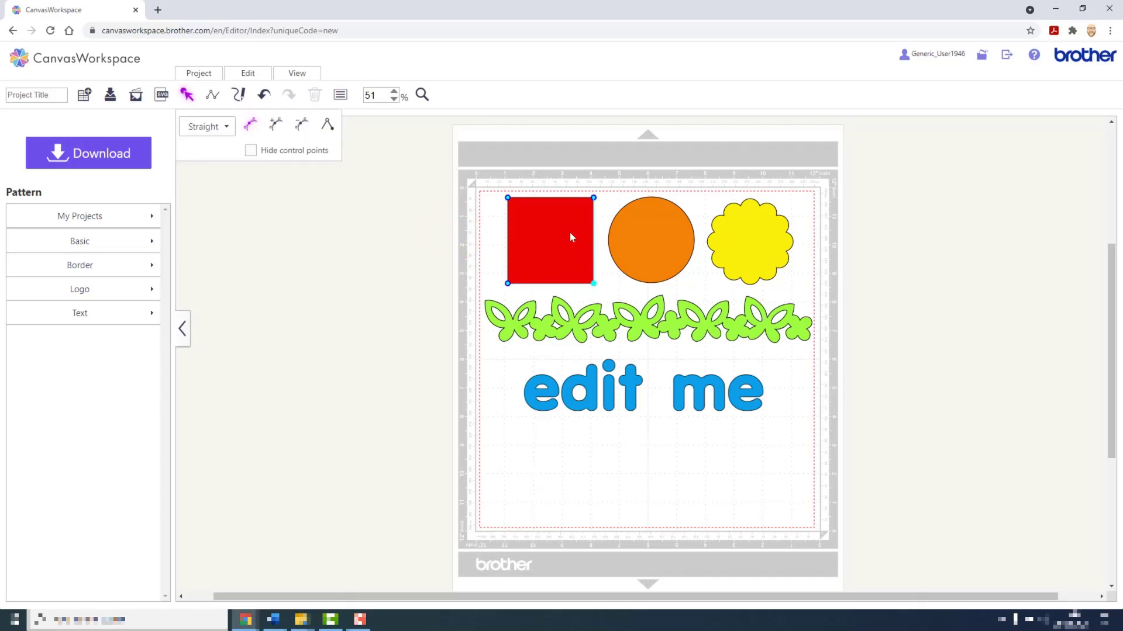
pyautogui.click(244, 193)
pyautogui.click(533, 289)
pyautogui.click(600, 285)
pyautogui.click(544, 150)
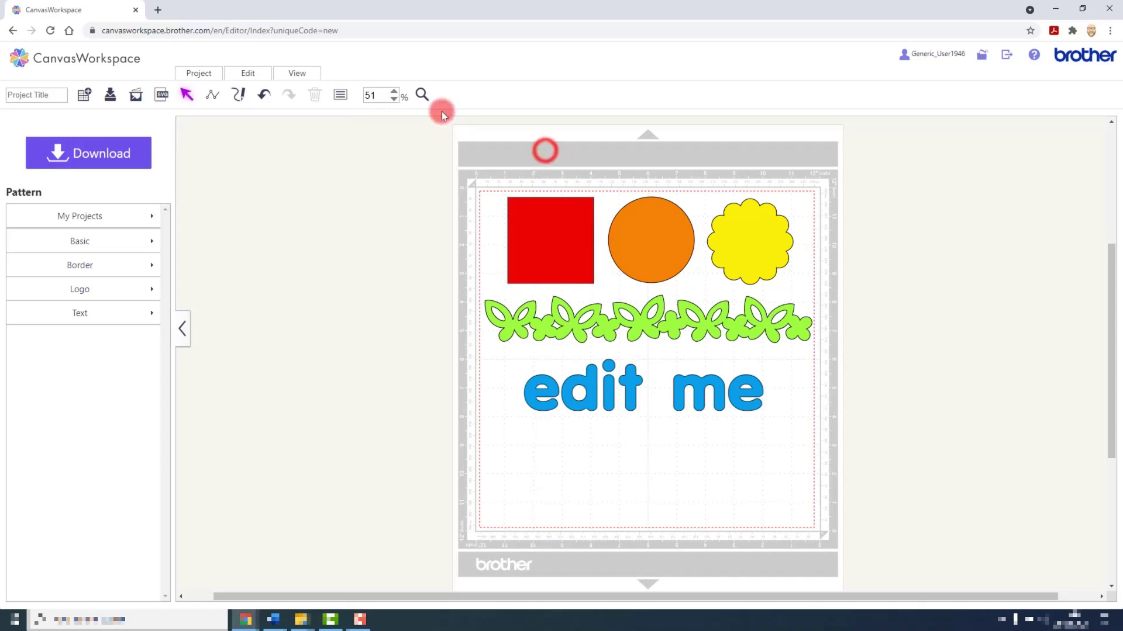
pyautogui.click(422, 98)
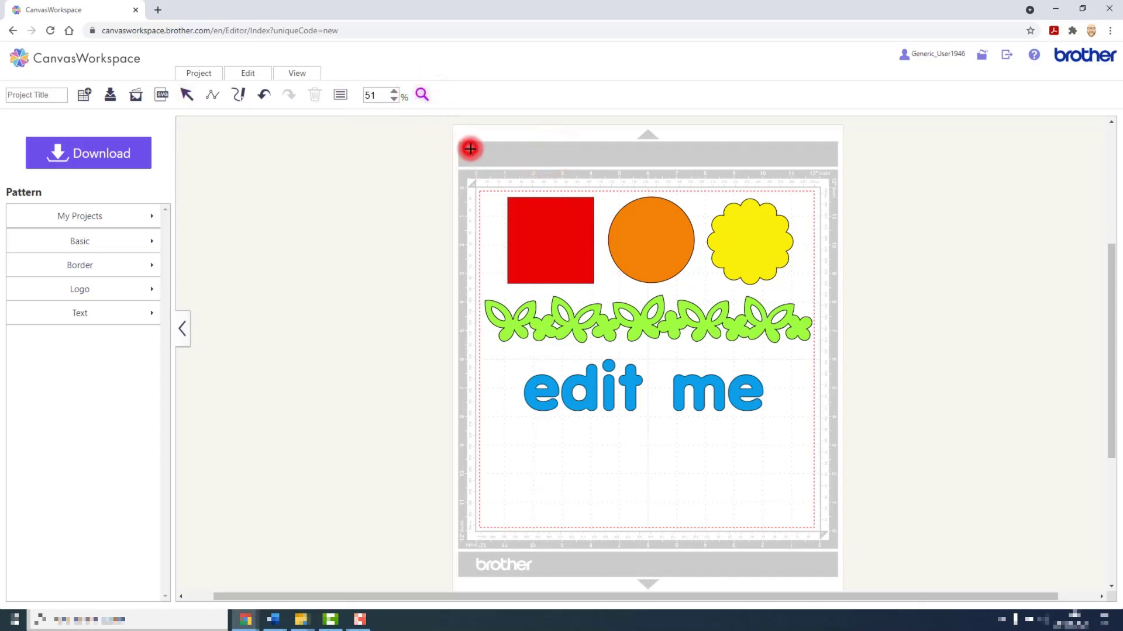
# Step: Zoom in on the top row and select the red square's top corner nodes and top edge
pyautogui.moveTo(469, 148); pyautogui.dragTo(813, 321)
pyautogui.scroll(-1, 784, 286)
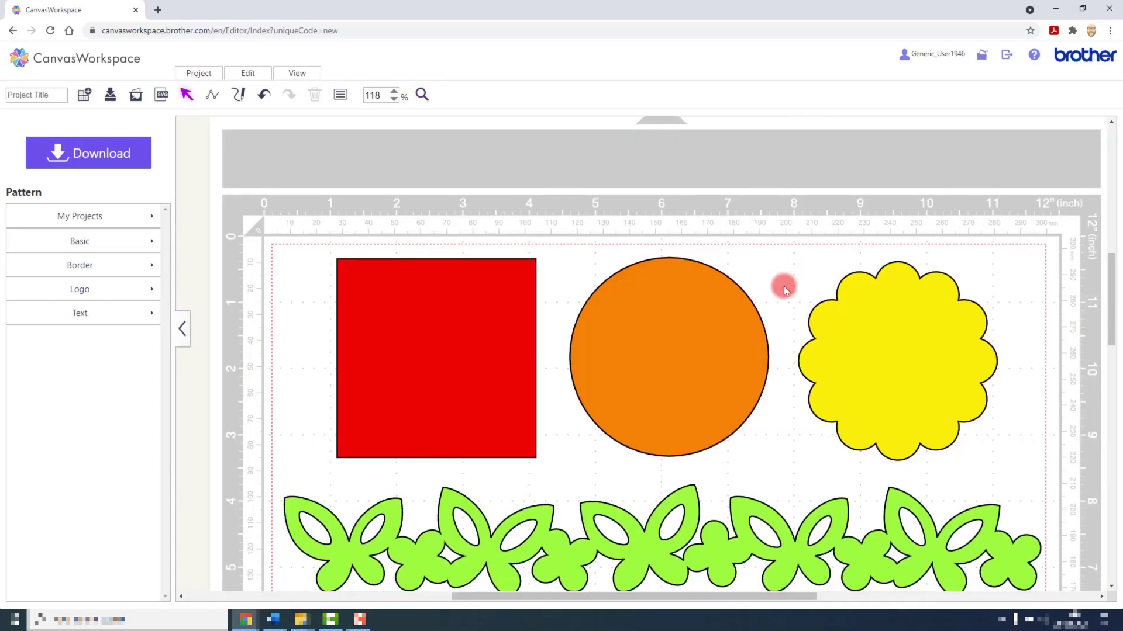
pyautogui.doubleClick(443, 289)
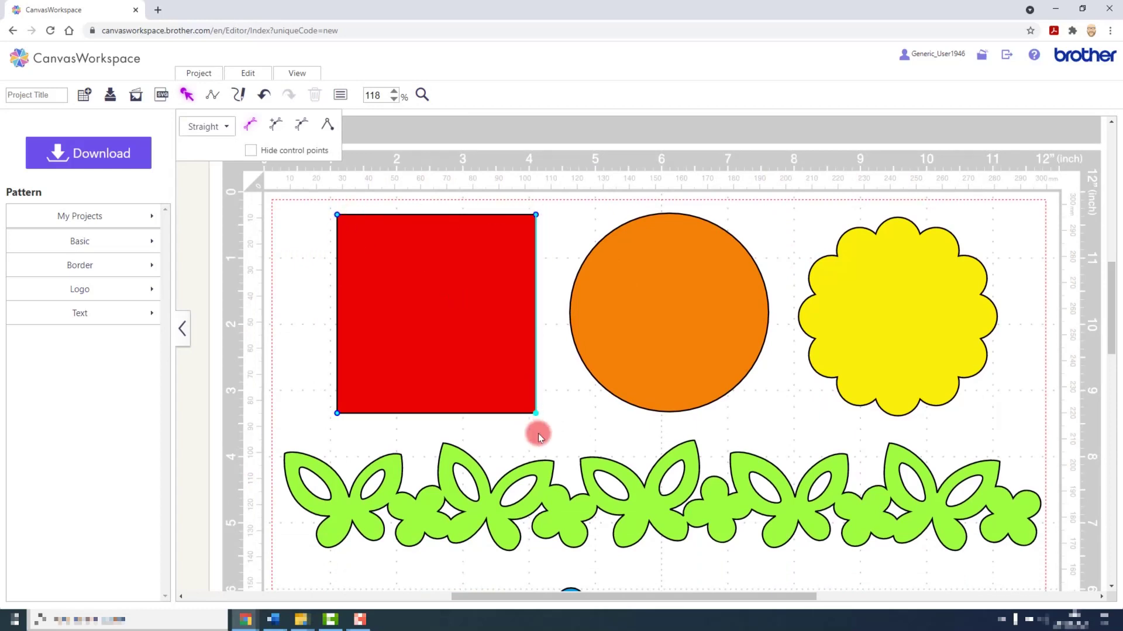
pyautogui.click(337, 215)
pyautogui.click(536, 215)
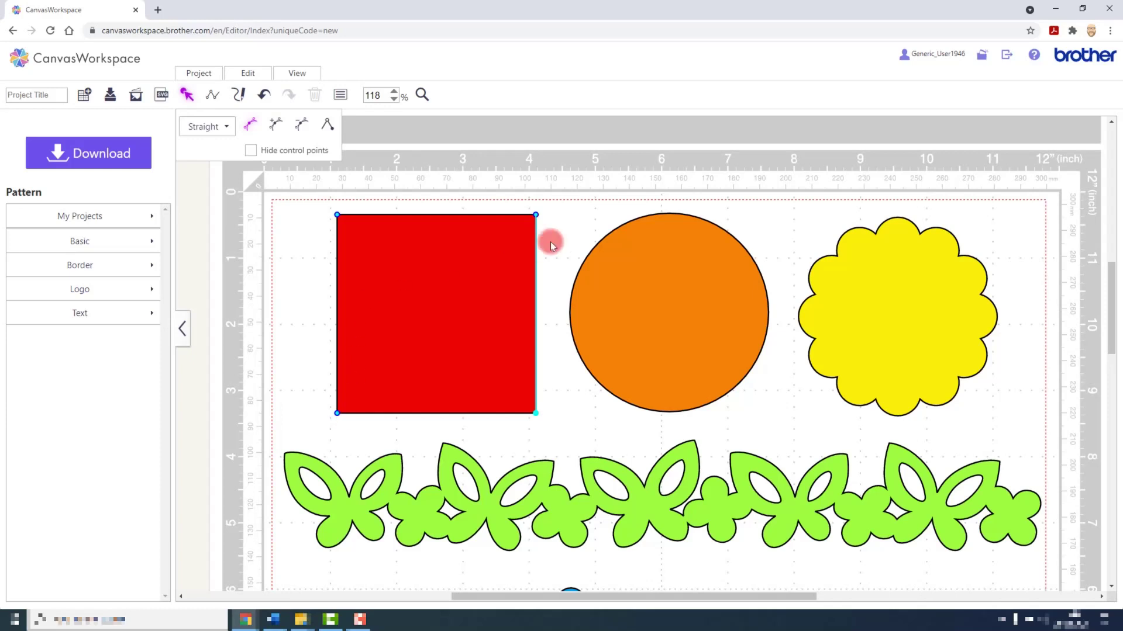
pyautogui.click(535, 215)
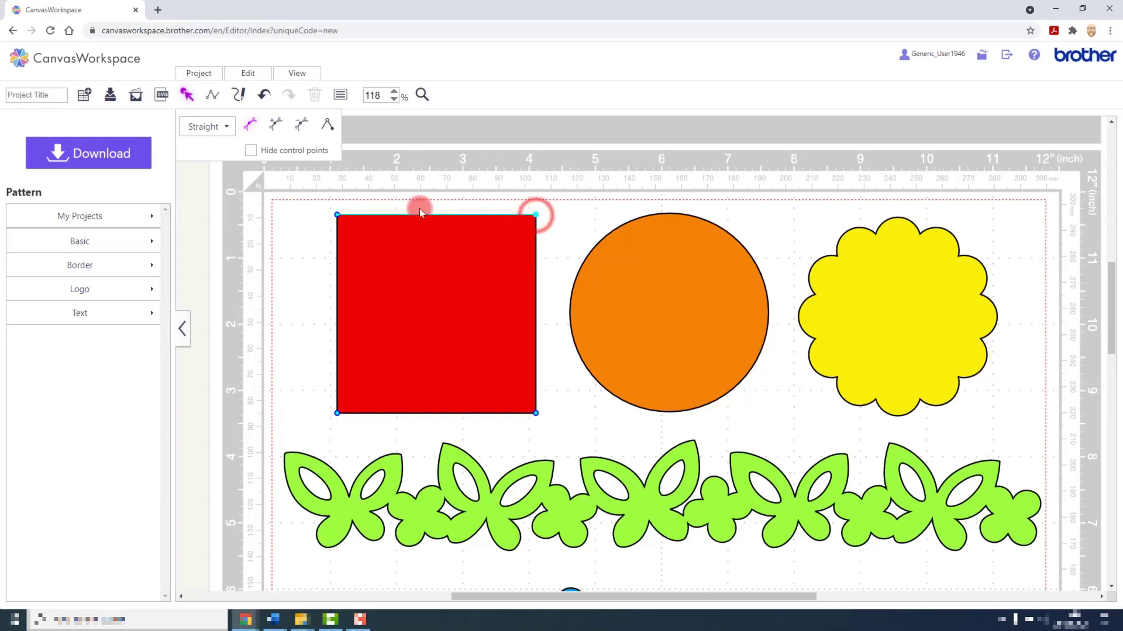
# Step: Add two nodes on the square's top edge and drag one down into a V-shaped notch
pyautogui.click(277, 129)
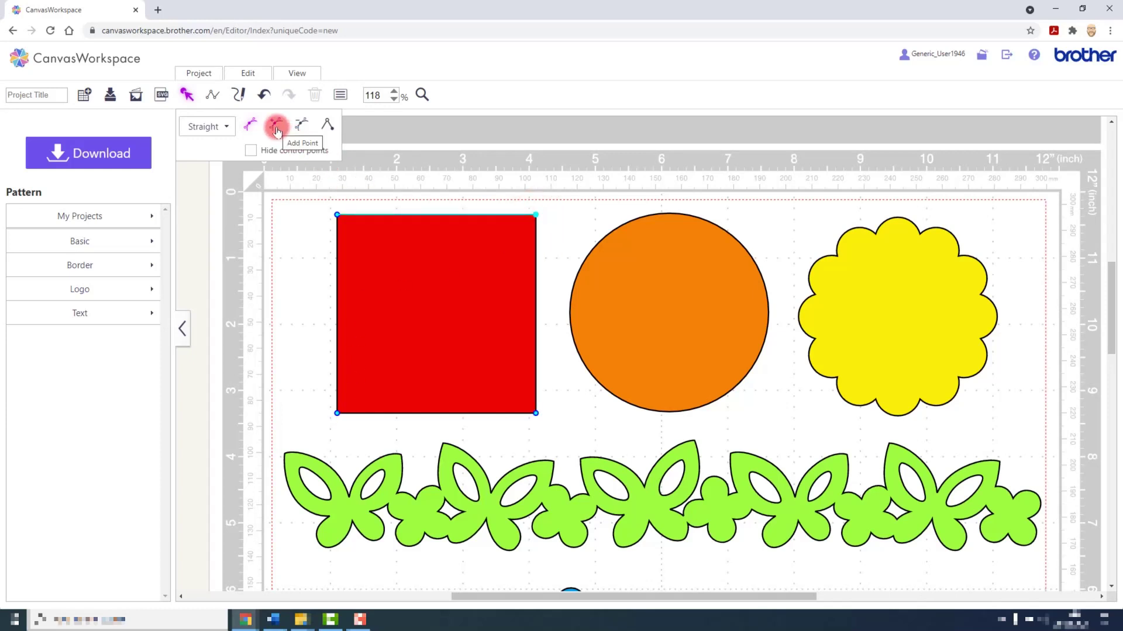
pyautogui.click(436, 216)
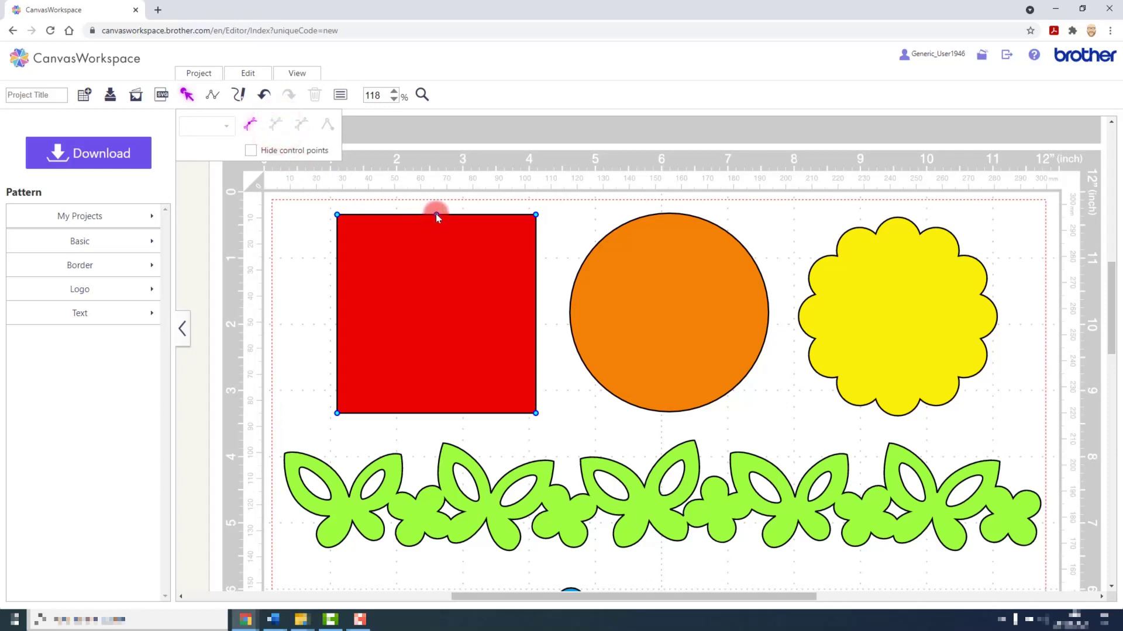
pyautogui.click(436, 214)
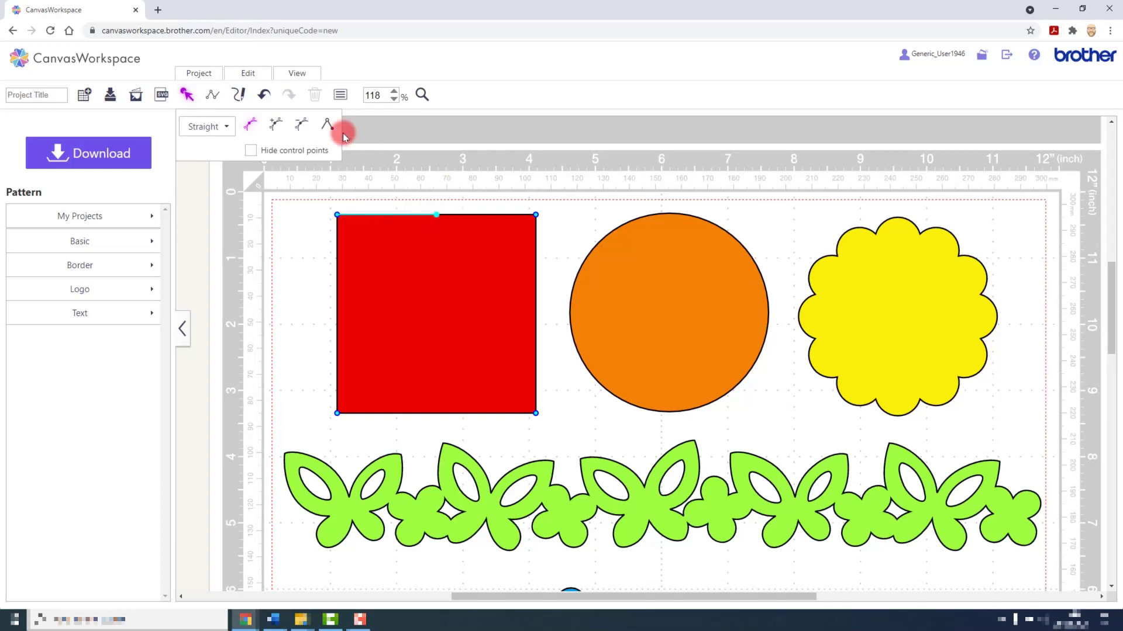
pyautogui.click(276, 126)
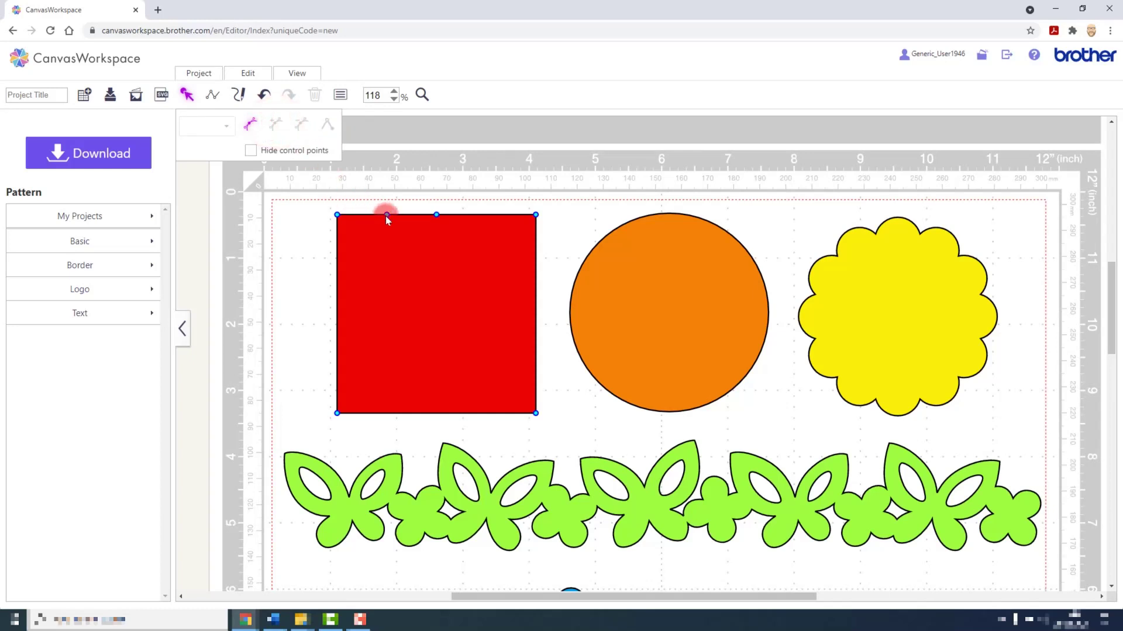
pyautogui.moveTo(387, 215); pyautogui.dragTo(471, 238)
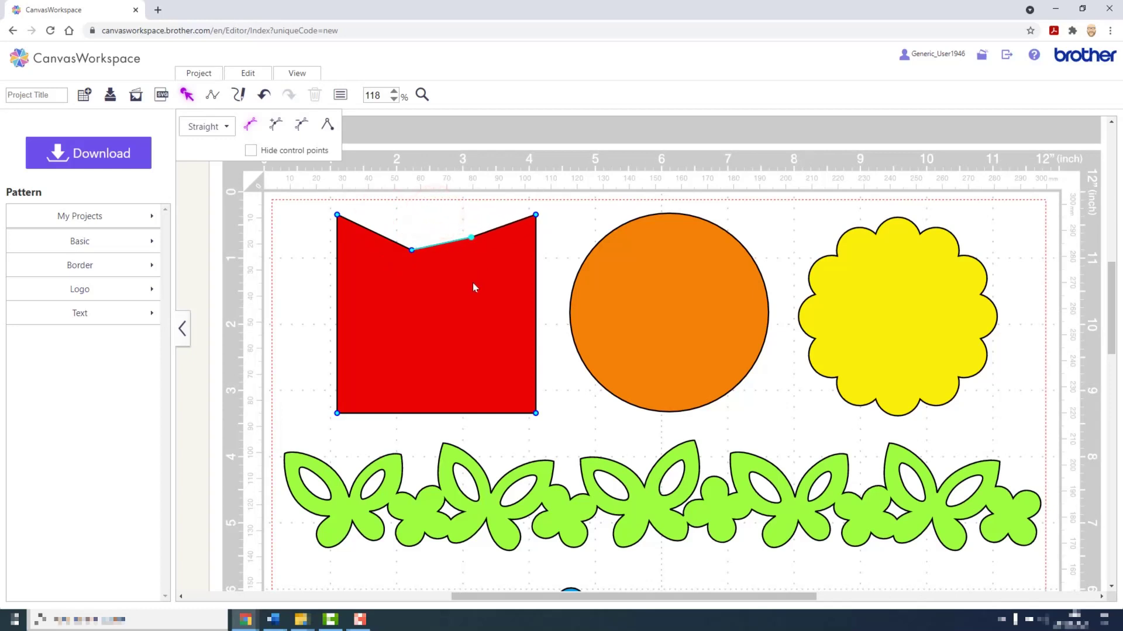
# Step: Make the notch segment a Curve and drag its handles into a semicircular dip
pyautogui.click(222, 127)
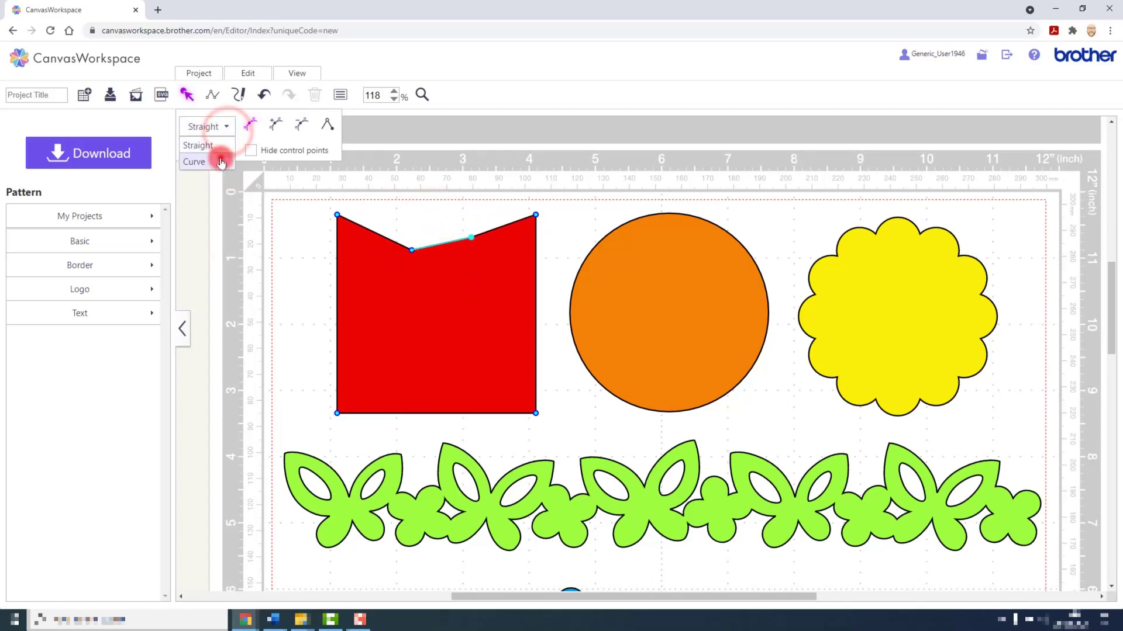
pyautogui.click(221, 162)
pyautogui.click(431, 247)
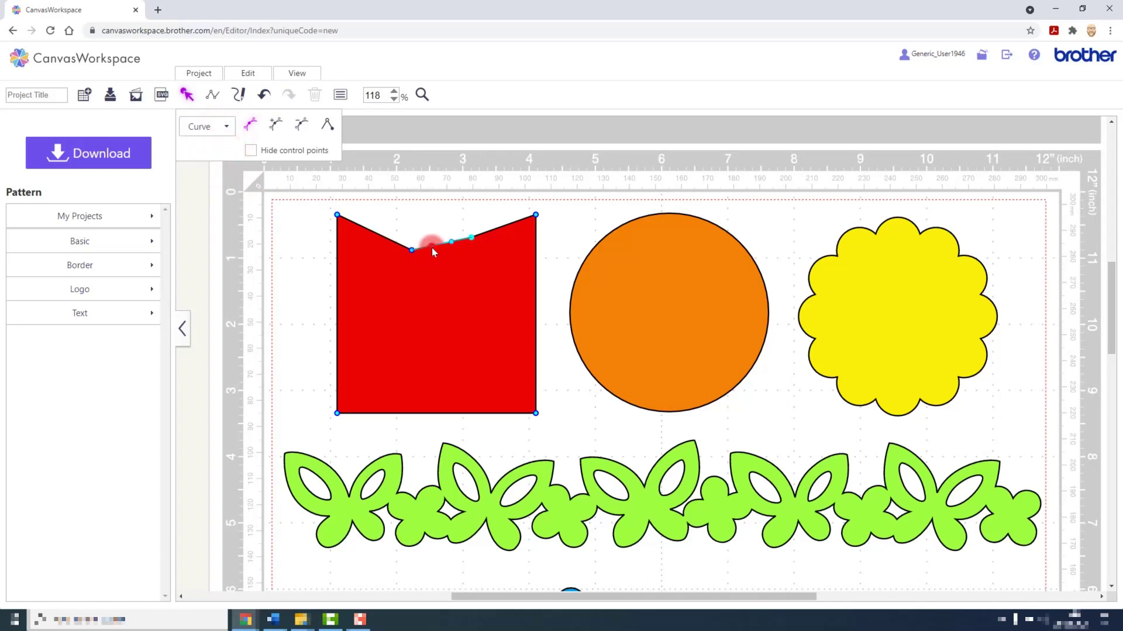
pyautogui.moveTo(432, 262); pyautogui.dragTo(427, 283)
pyautogui.moveTo(450, 242); pyautogui.dragTo(472, 280)
# Step: Set the notch segments back to Straight and delete the added points
pyautogui.click(409, 215)
pyautogui.moveTo(404, 212); pyautogui.dragTo(479, 286)
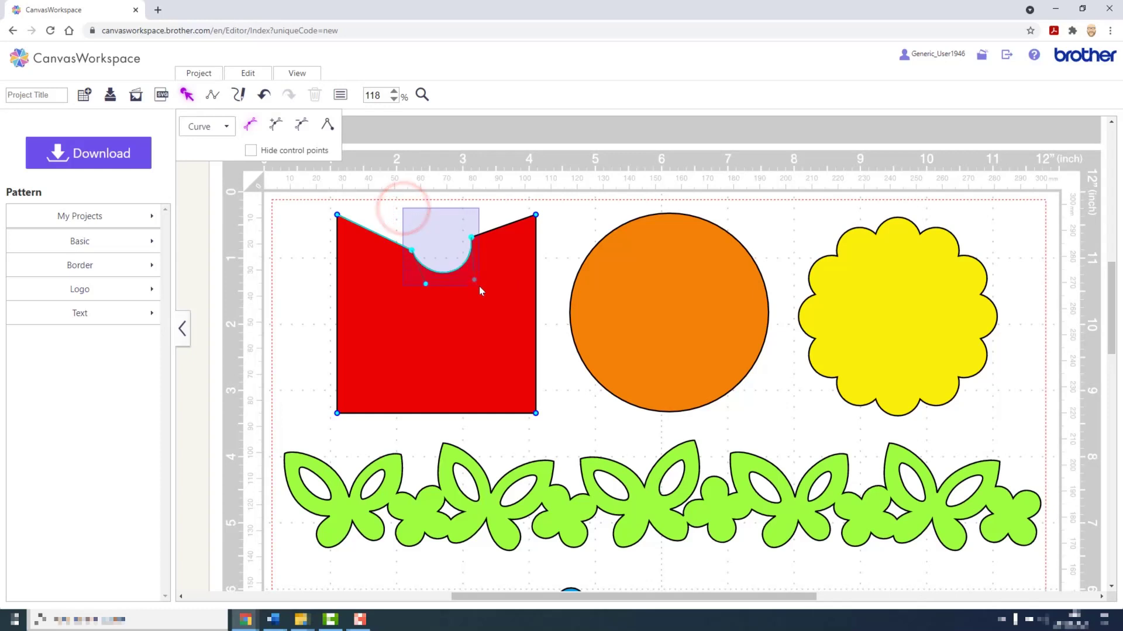
pyautogui.click(382, 233)
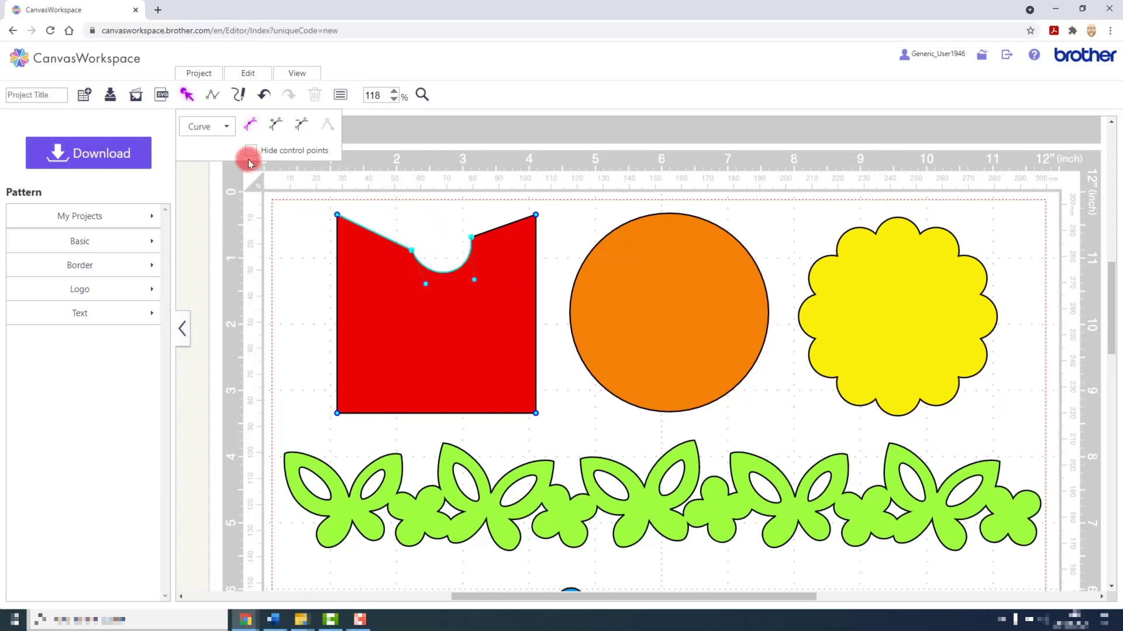
pyautogui.click(228, 128)
pyautogui.click(227, 143)
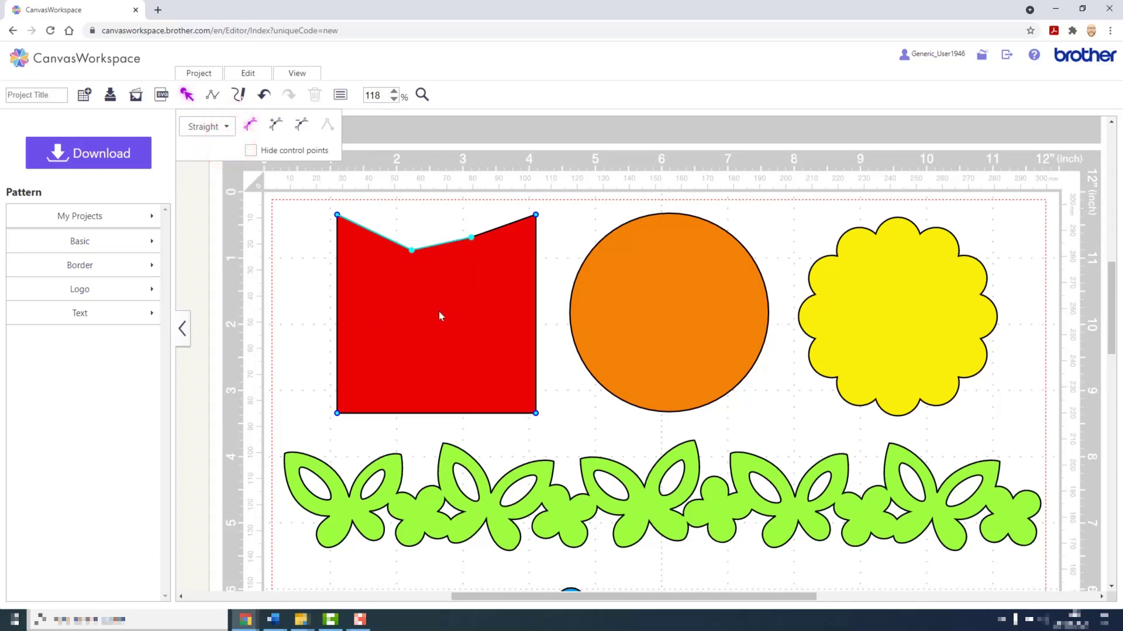
pyautogui.click(301, 126)
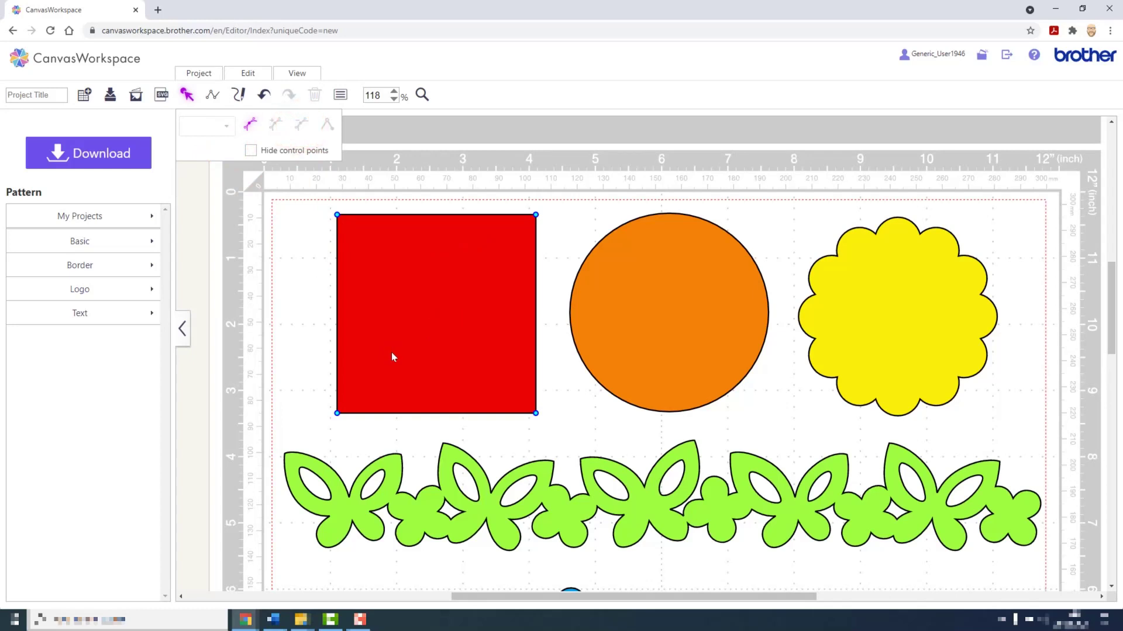
# Step: Select the square's left edge and open its outline there
pyautogui.click(514, 438)
pyautogui.click(314, 421)
pyautogui.click(337, 415)
pyautogui.moveTo(338, 415); pyautogui.dragTo(337, 217)
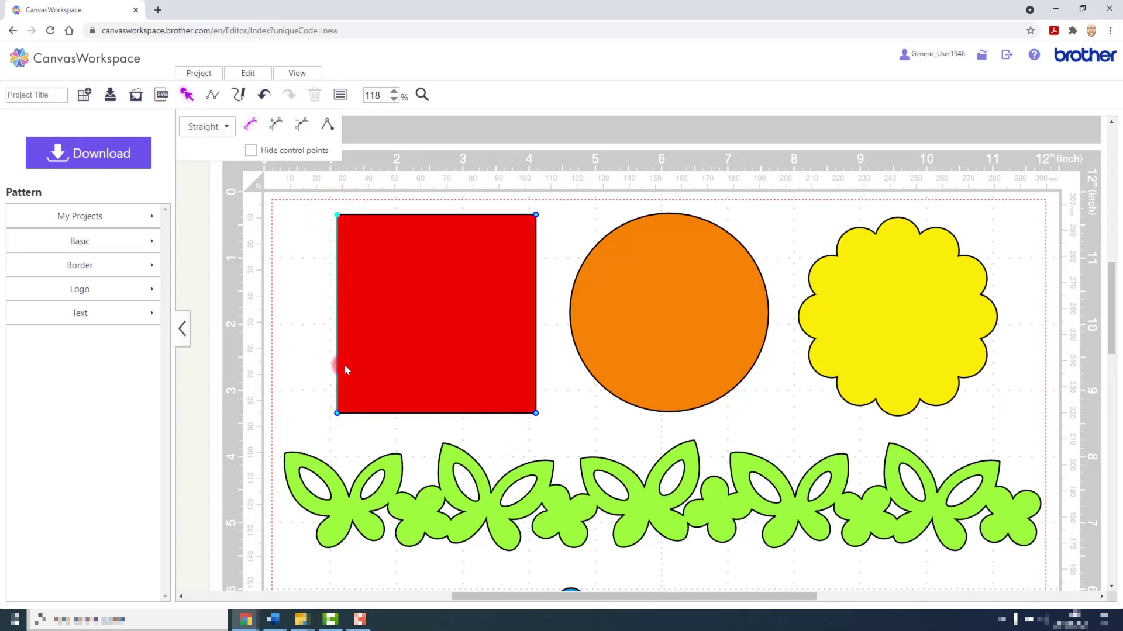
pyautogui.click(333, 434)
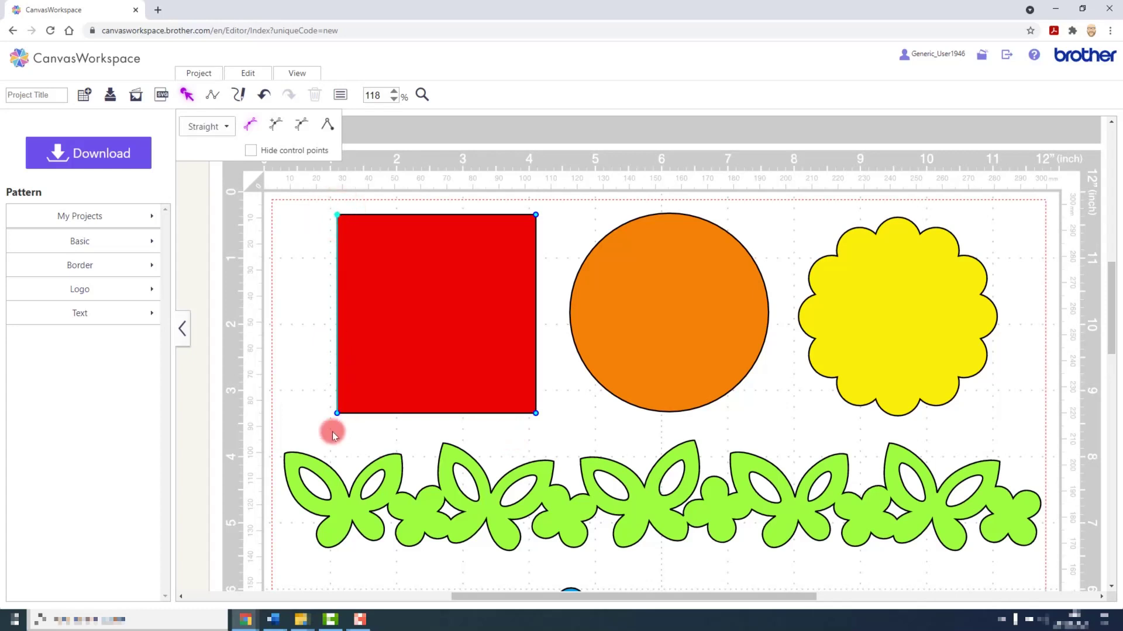
pyautogui.click(329, 130)
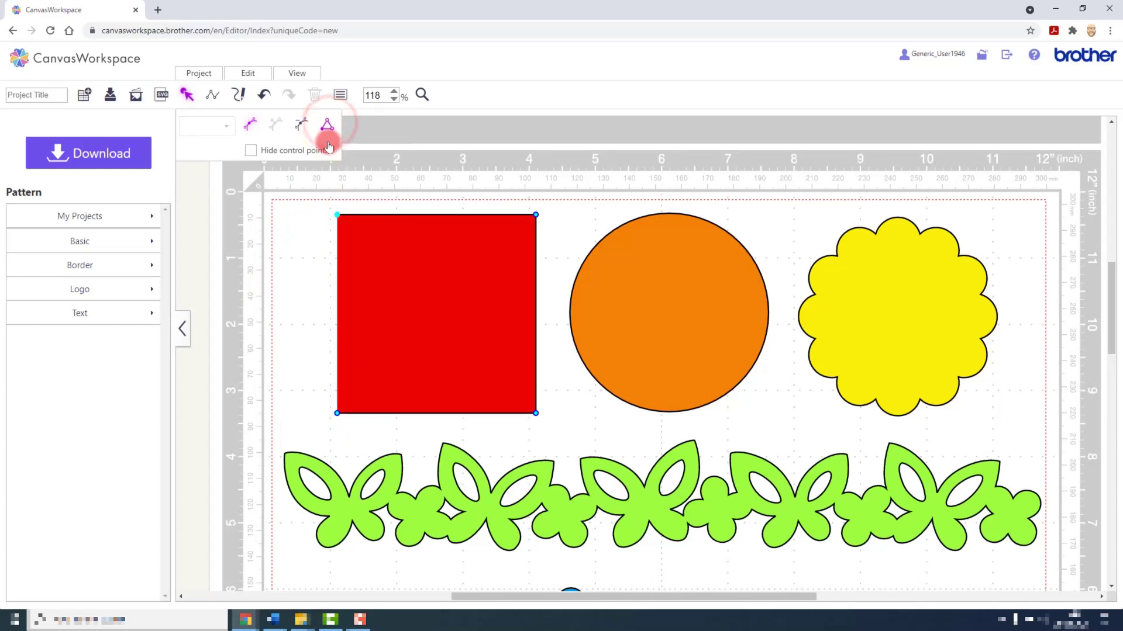
# Step: Close the square's outline again and deselect it to finish node editing
pyautogui.click(337, 216)
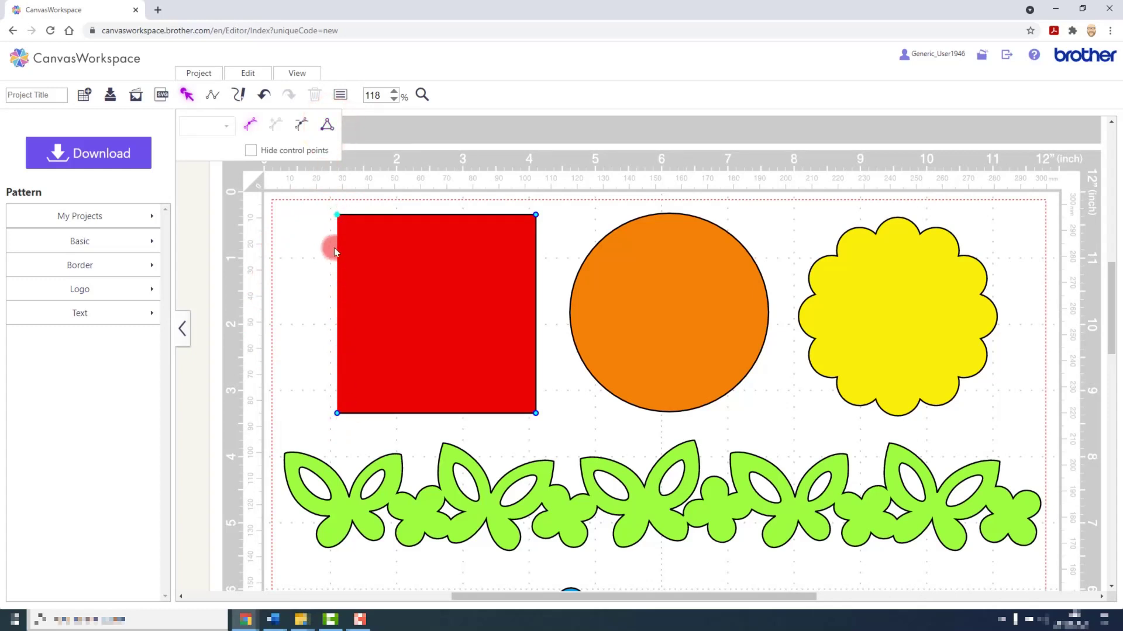
pyautogui.click(336, 215)
pyautogui.click(338, 215)
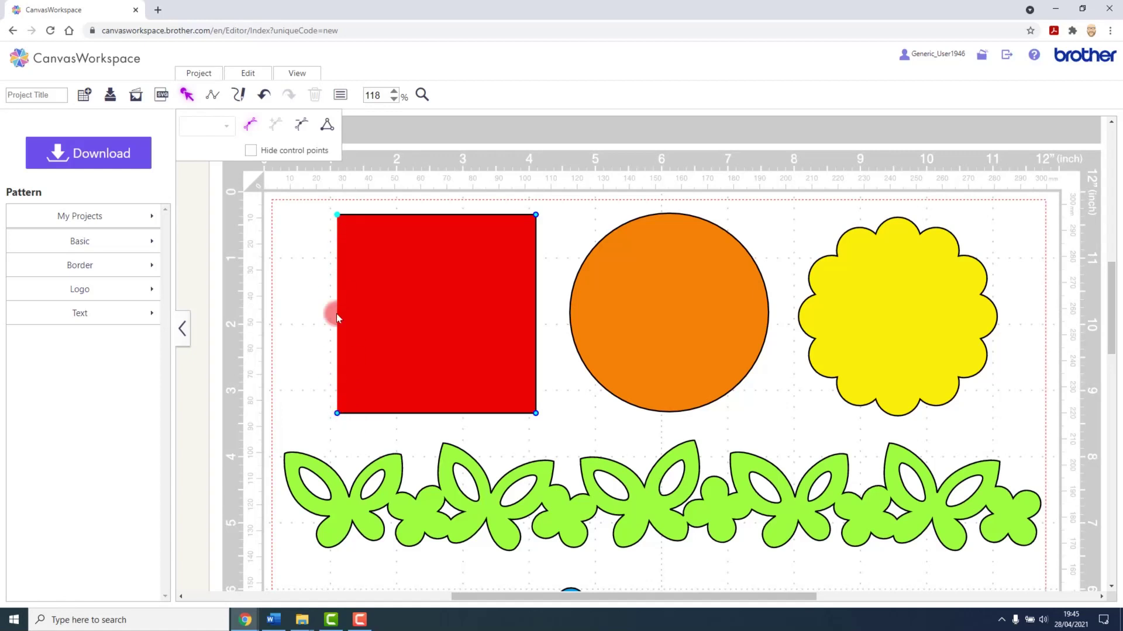
pyautogui.click(326, 127)
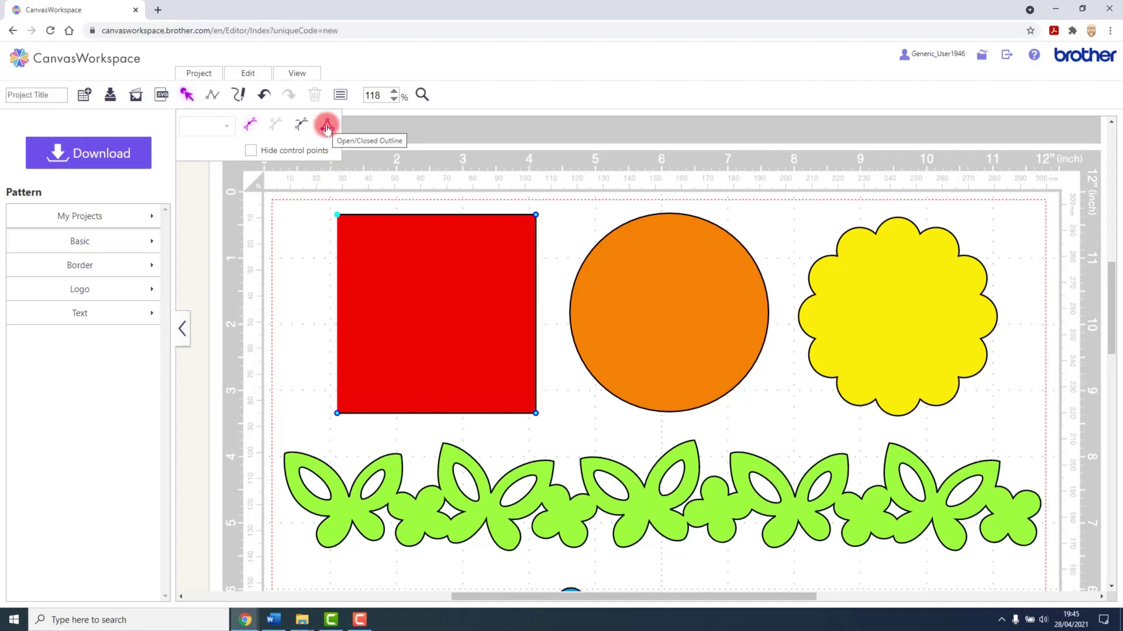
pyautogui.click(326, 127)
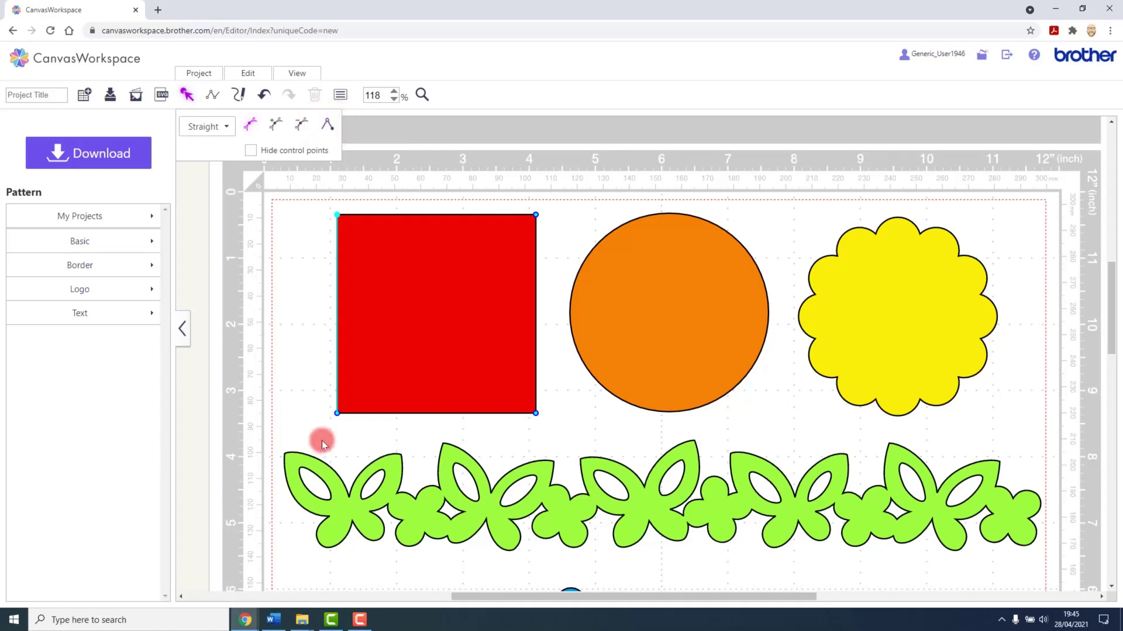
pyautogui.click(306, 325)
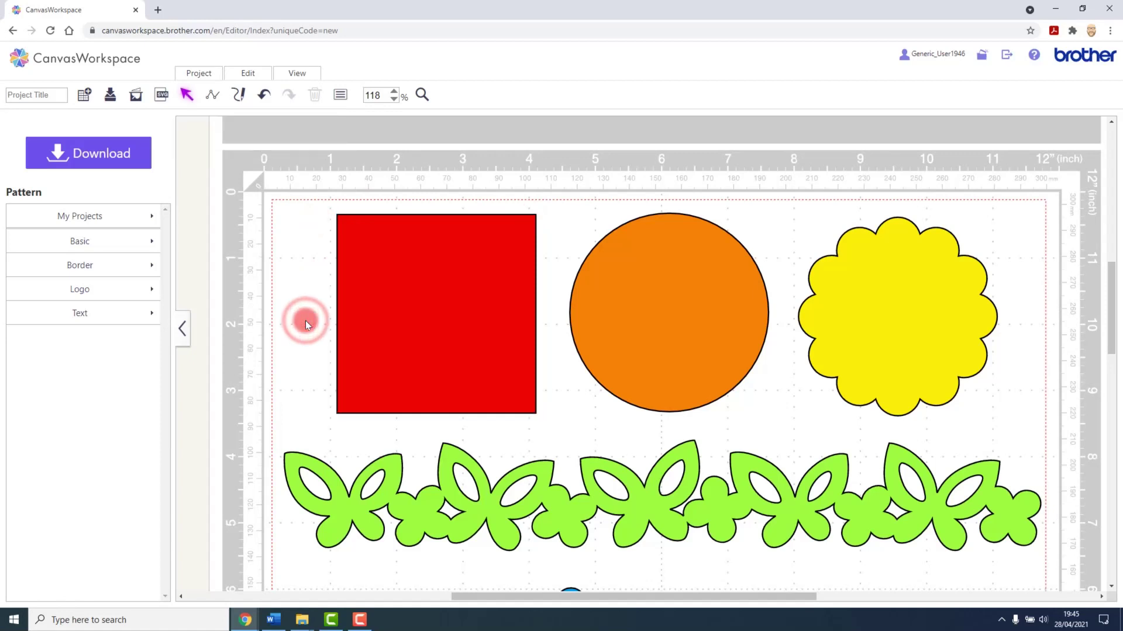
pyautogui.moveTo(585, 597); pyautogui.dragTo(596, 597)
# Step: Leave the orange circle, open the yellow flower's nodes, and toggle Hide control points on and off
pyautogui.click(633, 250)
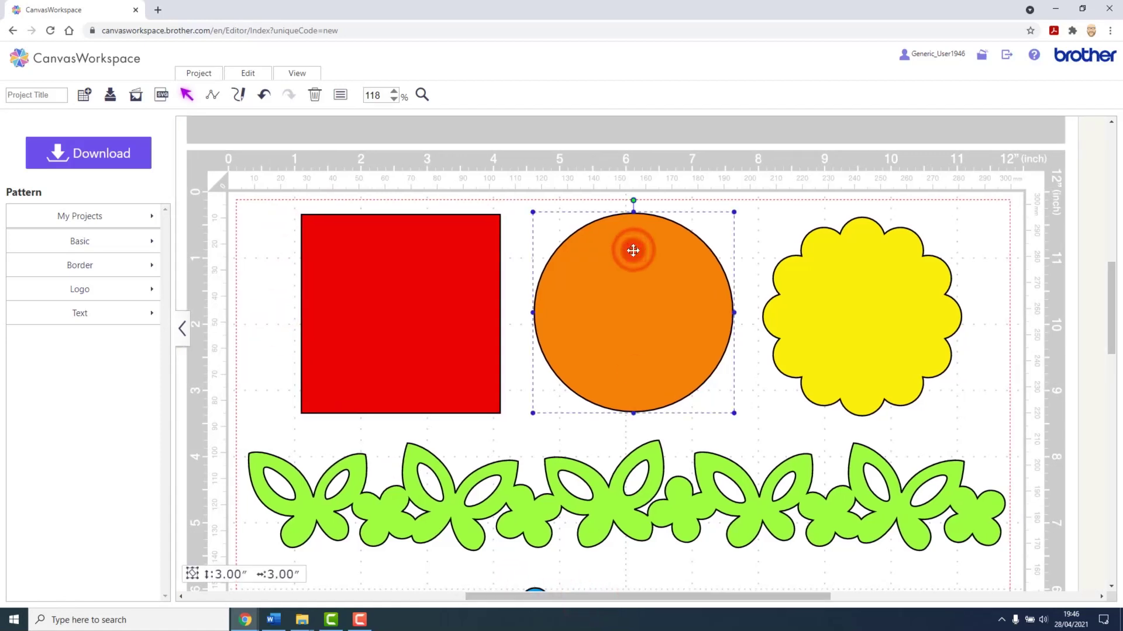
pyautogui.click(633, 251)
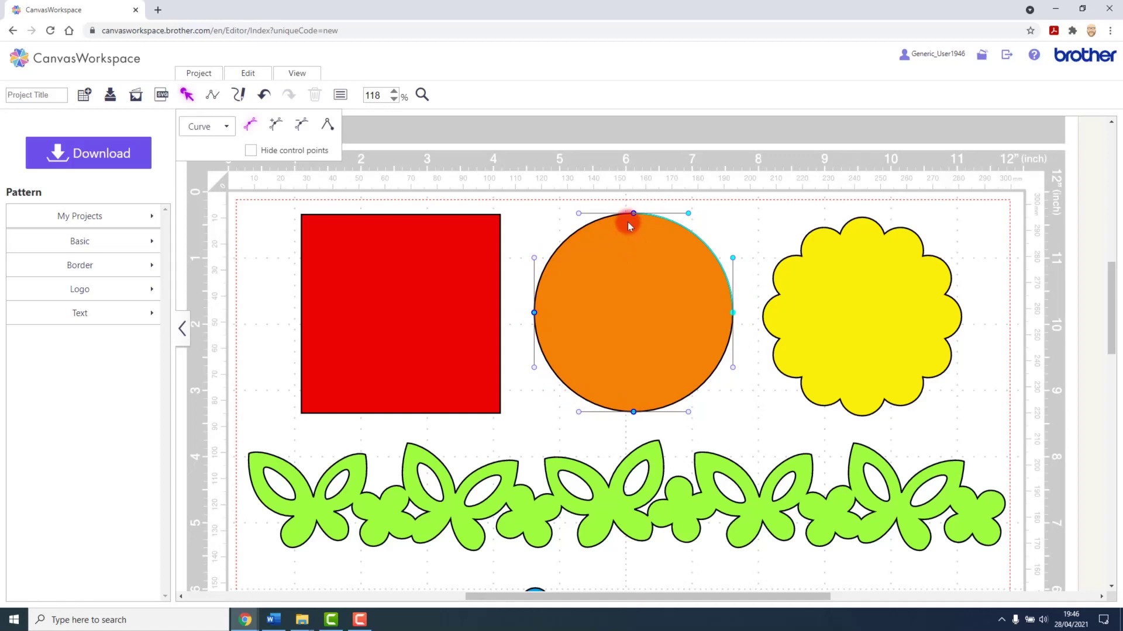
pyautogui.click(744, 197)
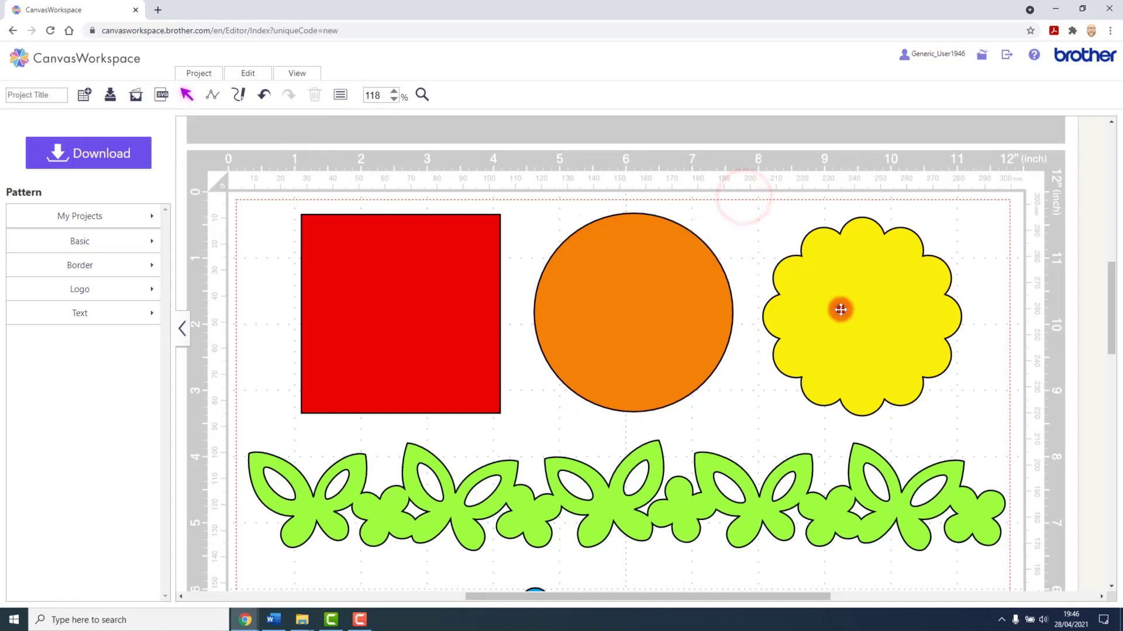
pyautogui.doubleClick(840, 310)
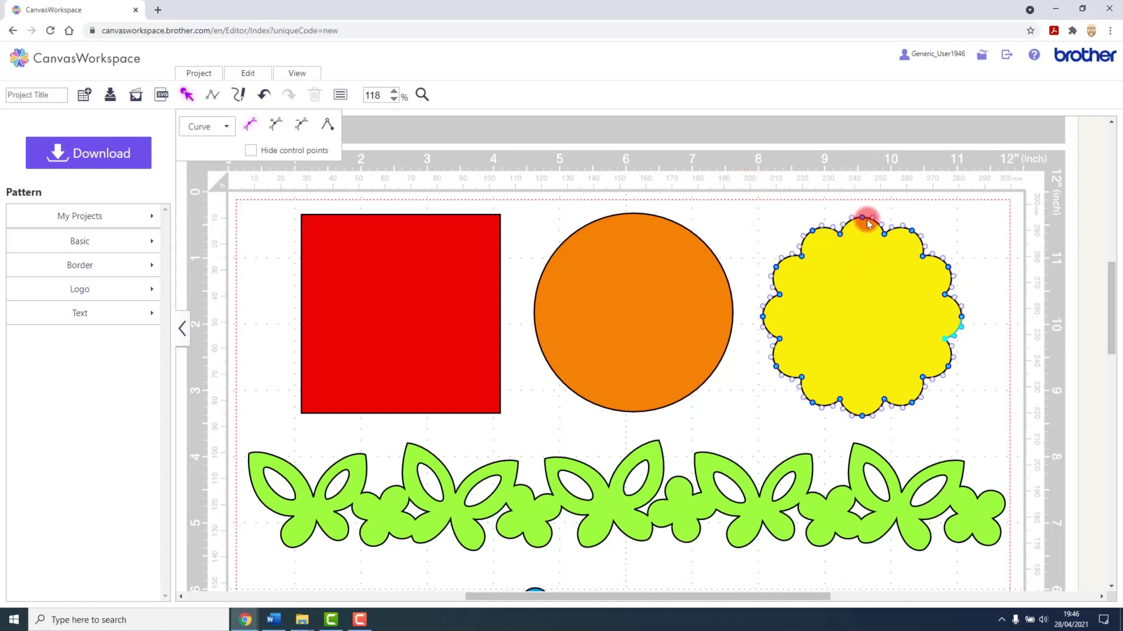
pyautogui.moveTo(872, 227)
pyautogui.mouseDown()
pyautogui.moveTo(875, 240)
pyautogui.moveTo(859, 220)
pyautogui.moveTo(803, 242)
pyautogui.moveTo(892, 218)
pyautogui.moveTo(938, 328)
pyautogui.moveTo(822, 418)
pyautogui.moveTo(802, 231)
pyautogui.moveTo(894, 225)
pyautogui.moveTo(824, 259)
pyautogui.moveTo(858, 227)
pyautogui.mouseUp()
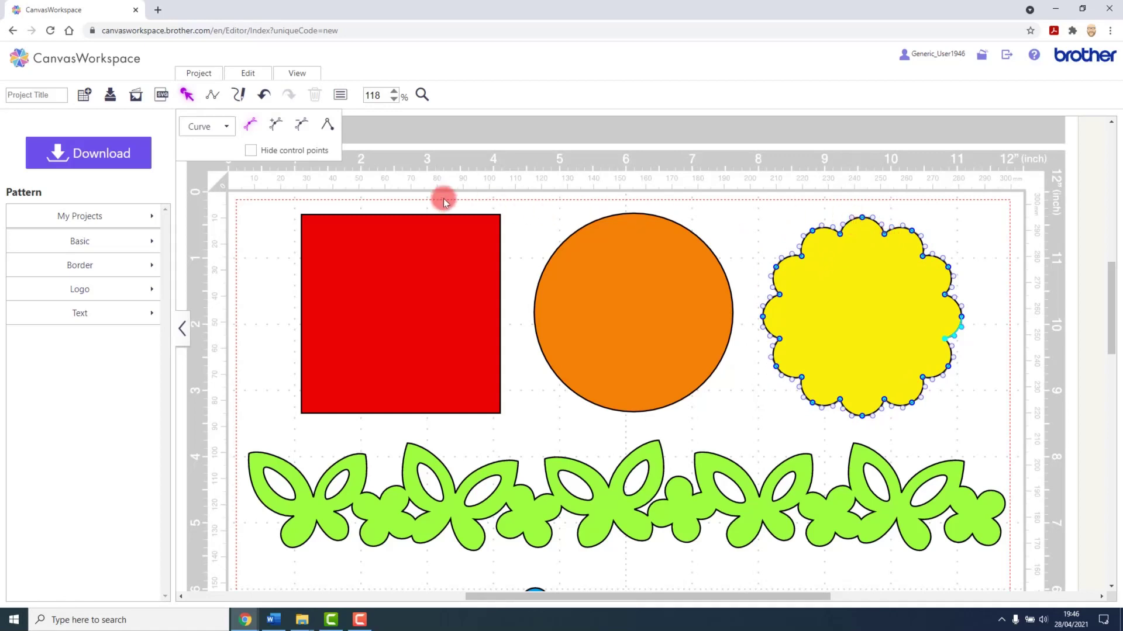
pyautogui.click(250, 151)
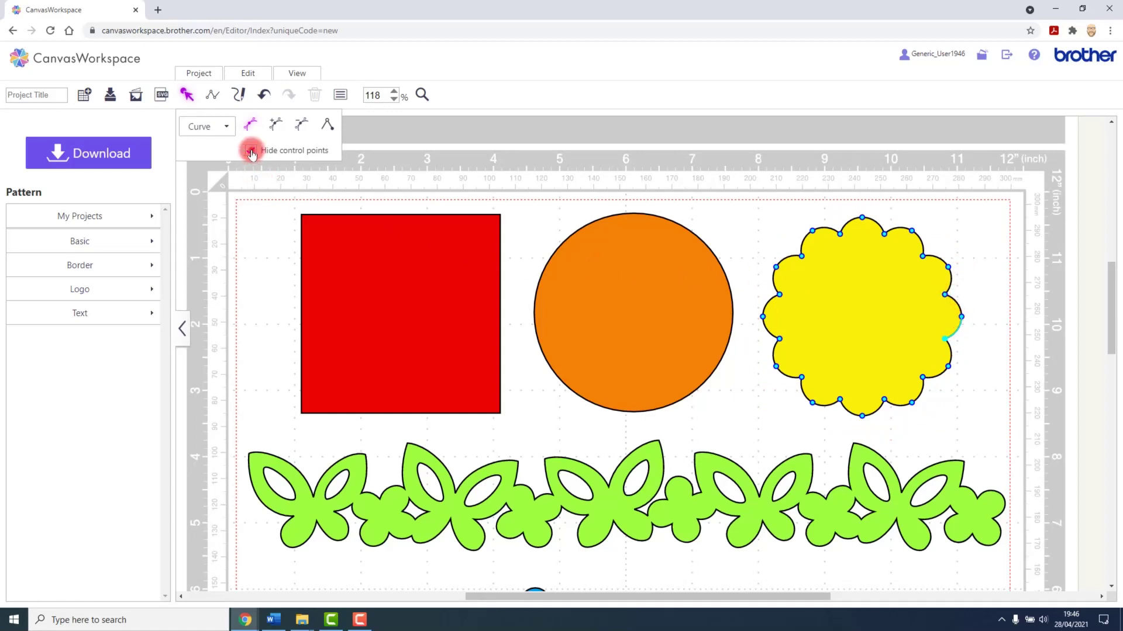
pyautogui.click(250, 151)
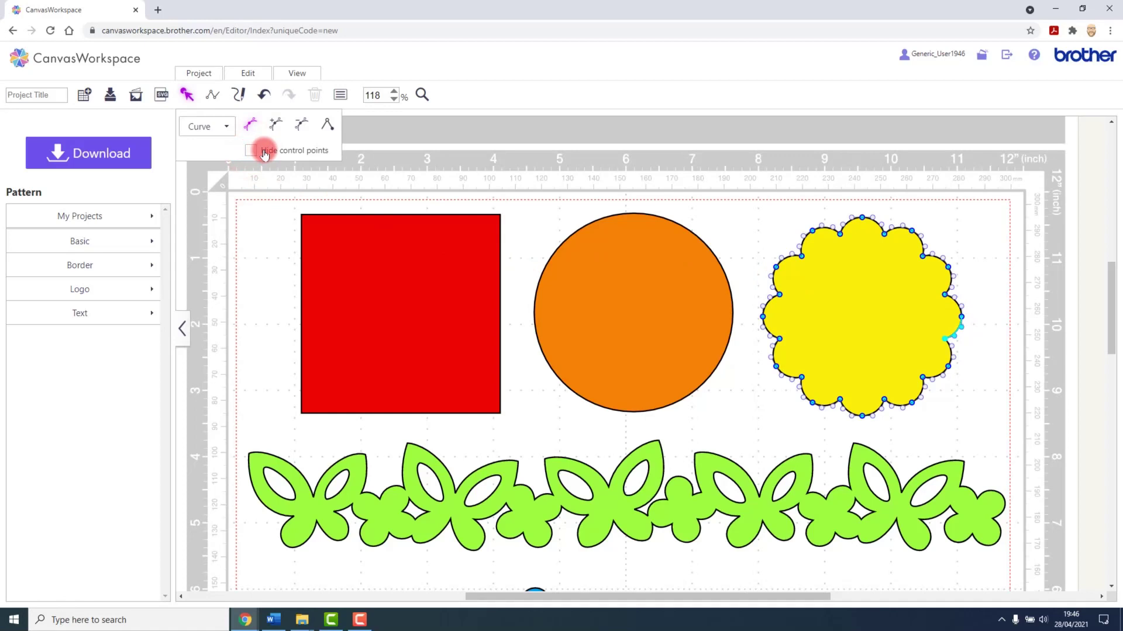
# Step: Close the flower's editing, show the green butterfly border's nodes, then deselect it
pyautogui.click(741, 199)
pyautogui.scroll(-4, 740, 197)
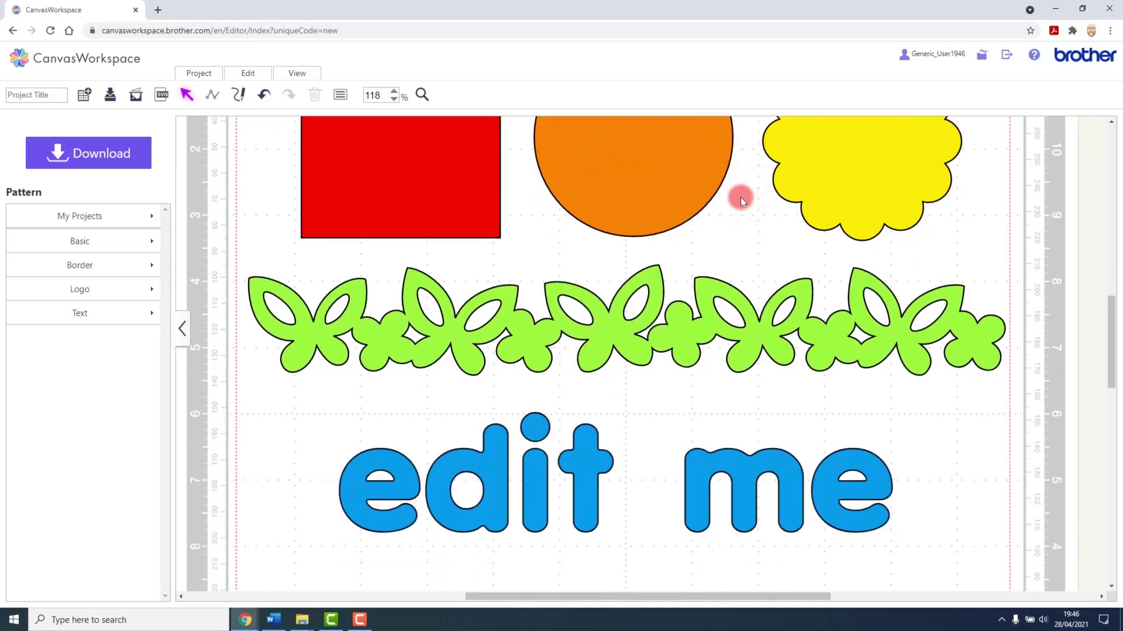
pyautogui.scroll(1, 739, 198)
pyautogui.click(678, 335)
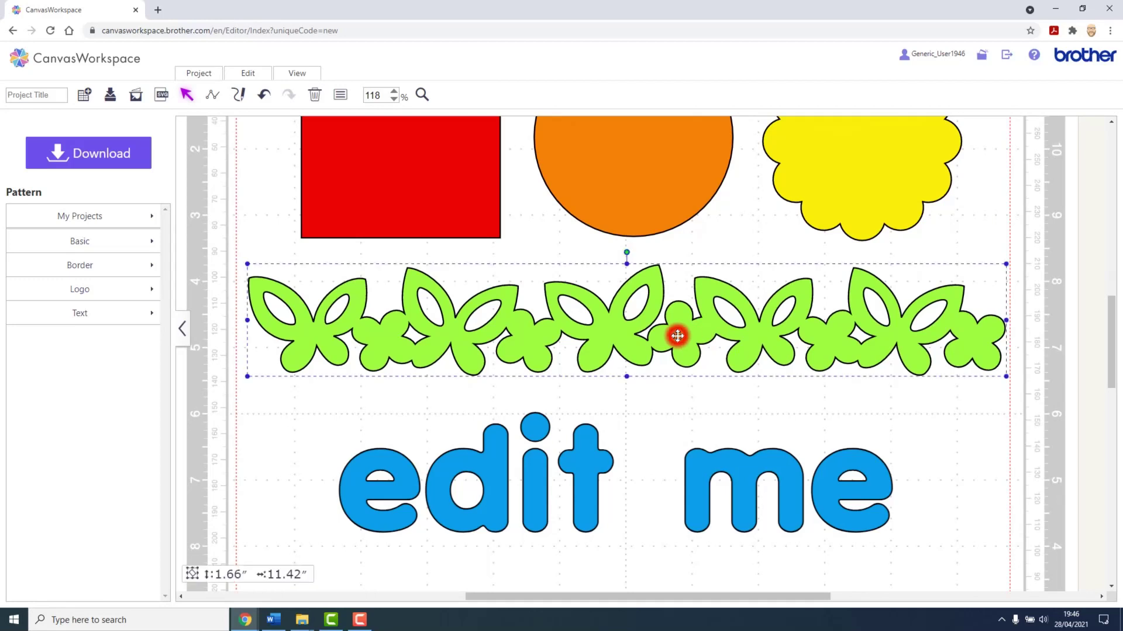
pyautogui.doubleClick(677, 336)
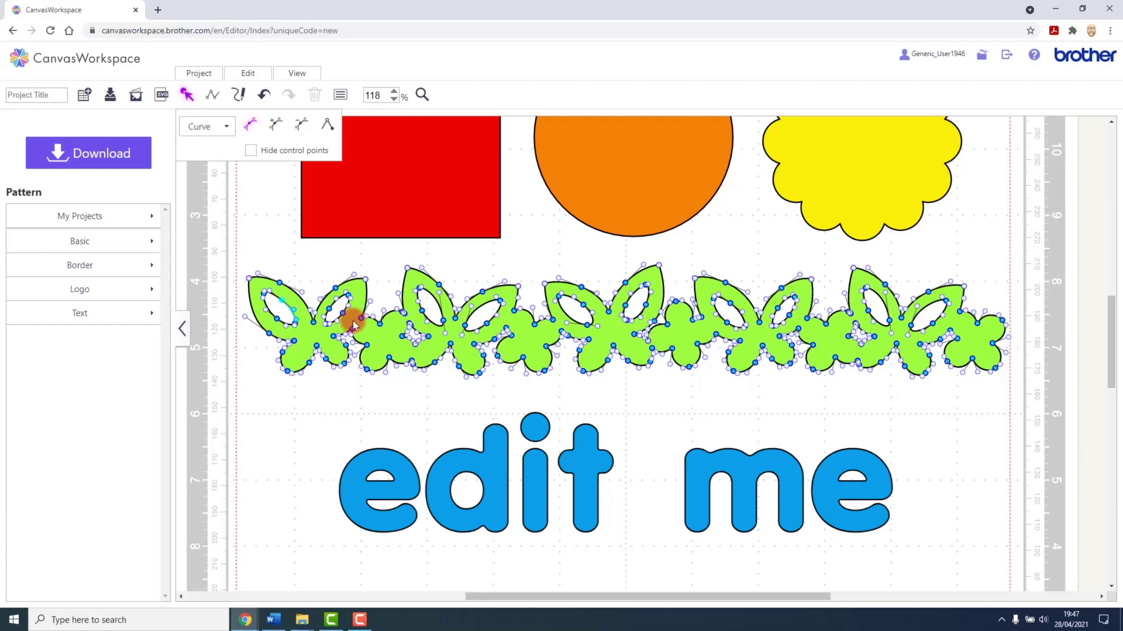
pyautogui.click(286, 244)
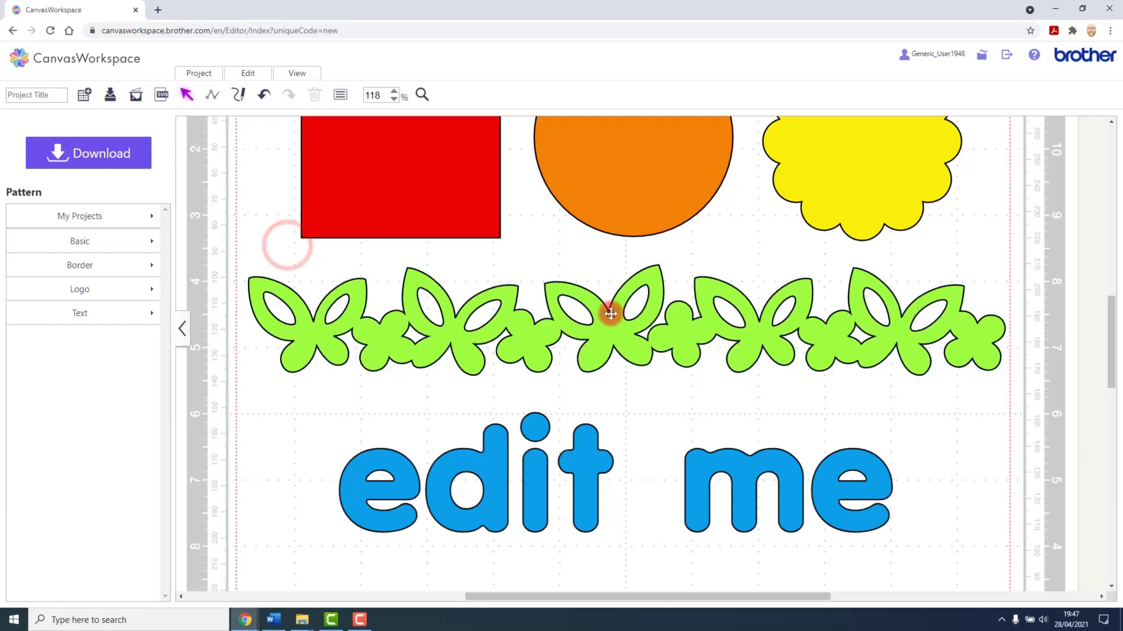
pyautogui.scroll(-3, 610, 316)
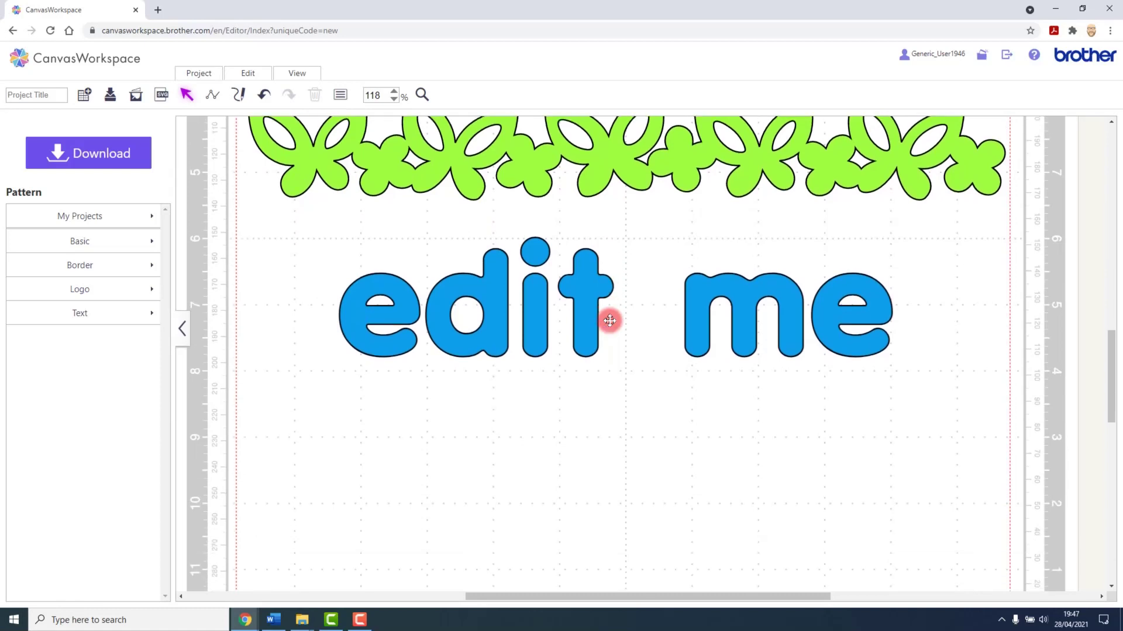
# Step: Move the 'edit me' text slightly lower and select 'dit' in it before leaving text editing
pyautogui.click(582, 284)
pyautogui.moveTo(583, 286); pyautogui.dragTo(580, 309)
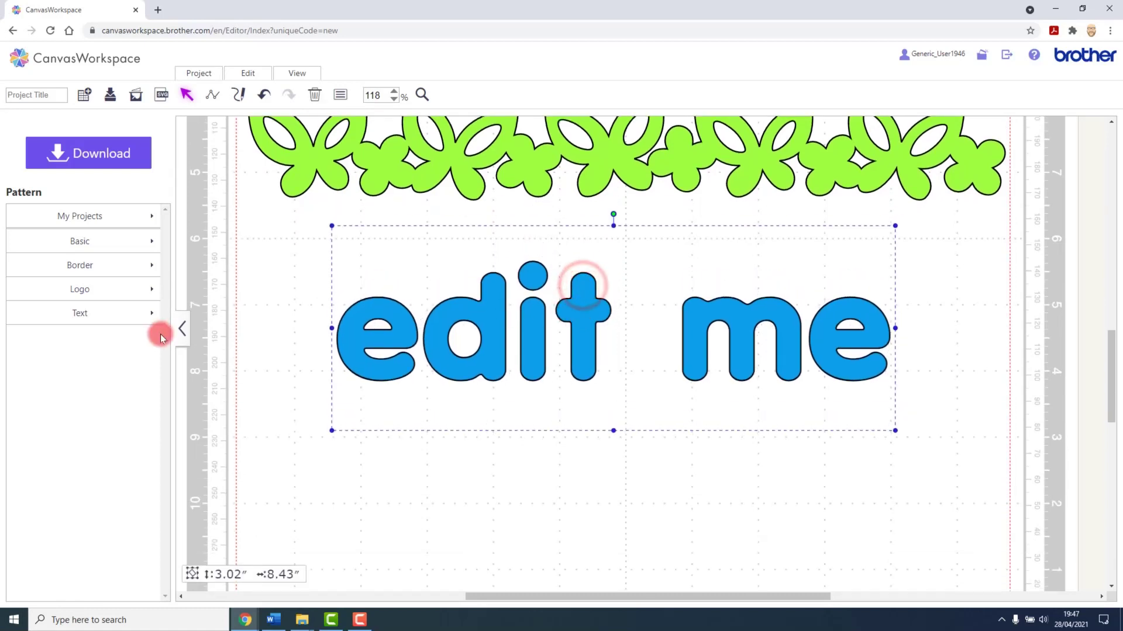
pyautogui.doubleClick(585, 315)
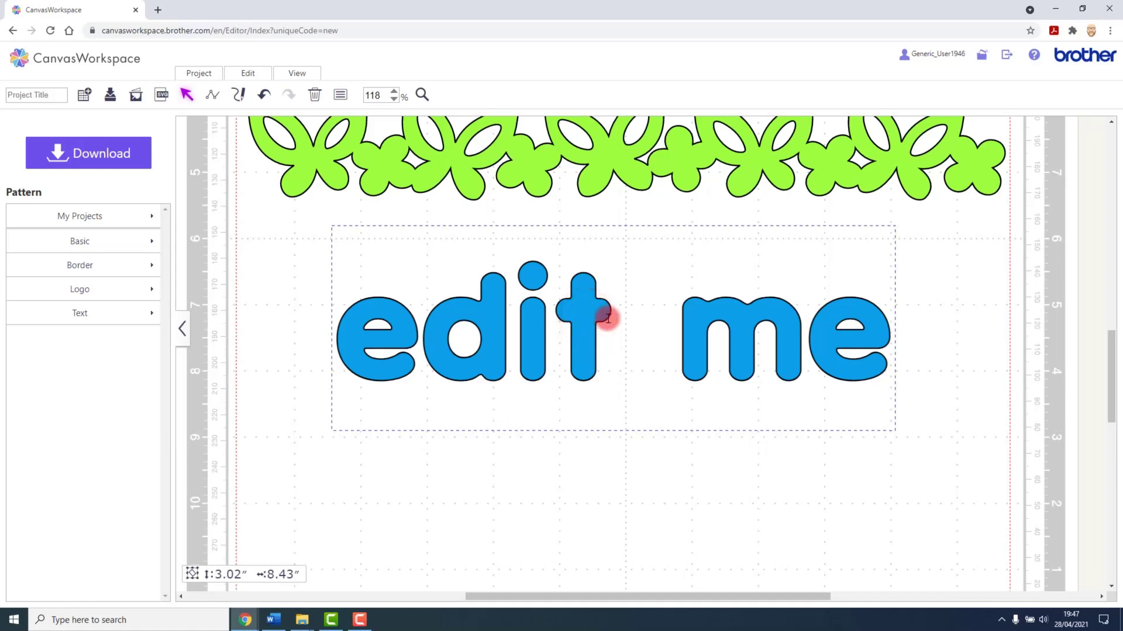
pyautogui.click(602, 319)
pyautogui.moveTo(602, 319); pyautogui.dragTo(462, 326)
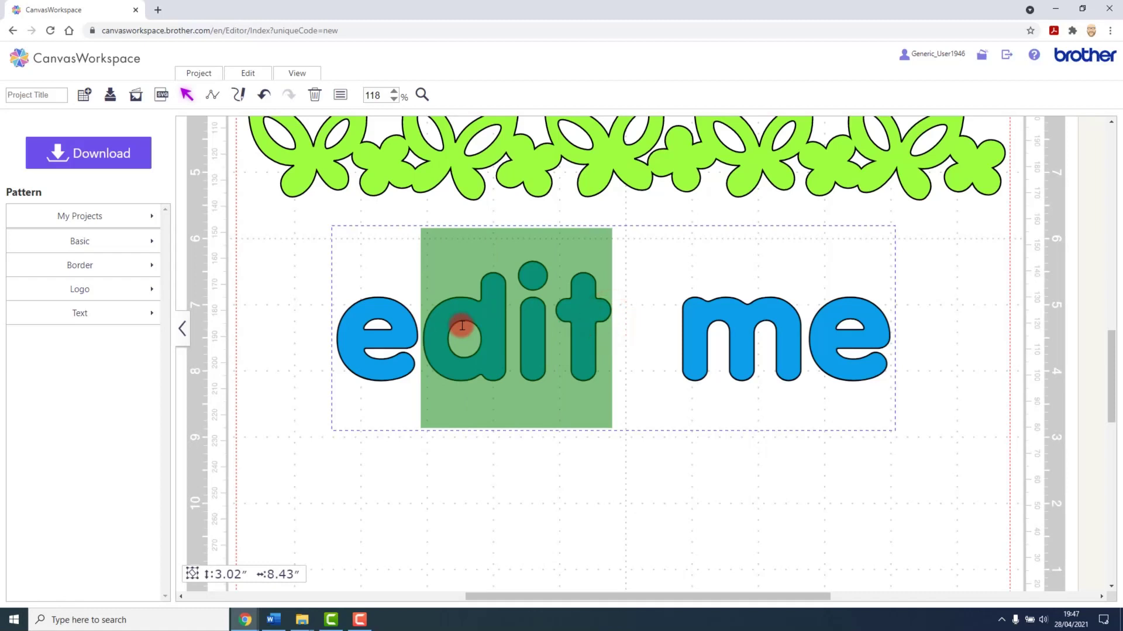
pyautogui.click(567, 494)
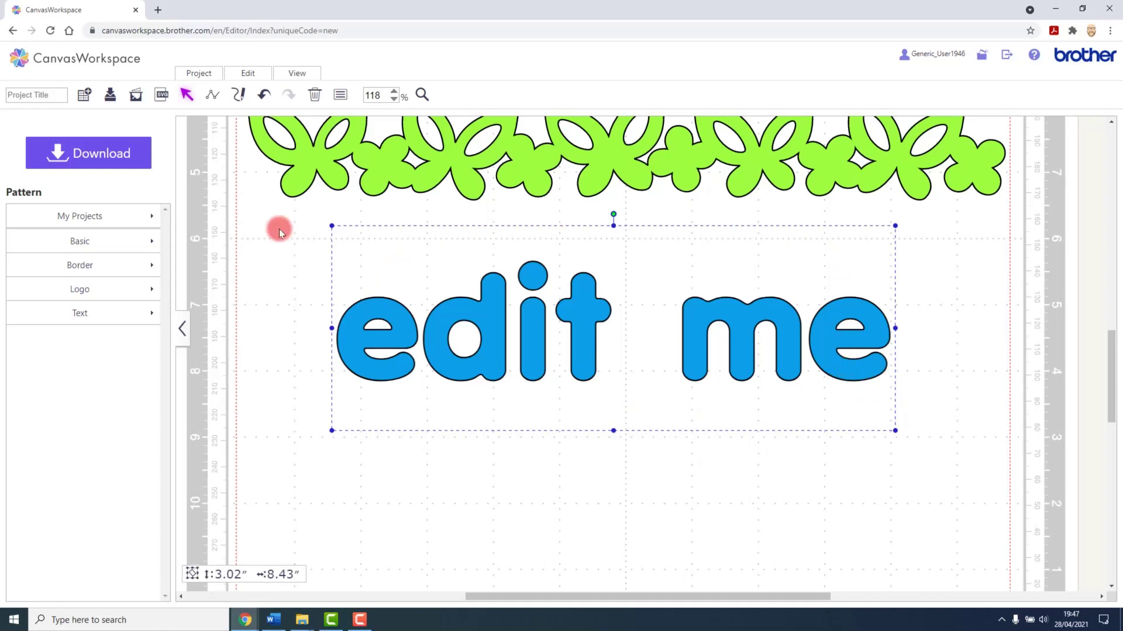
pyautogui.click(258, 75)
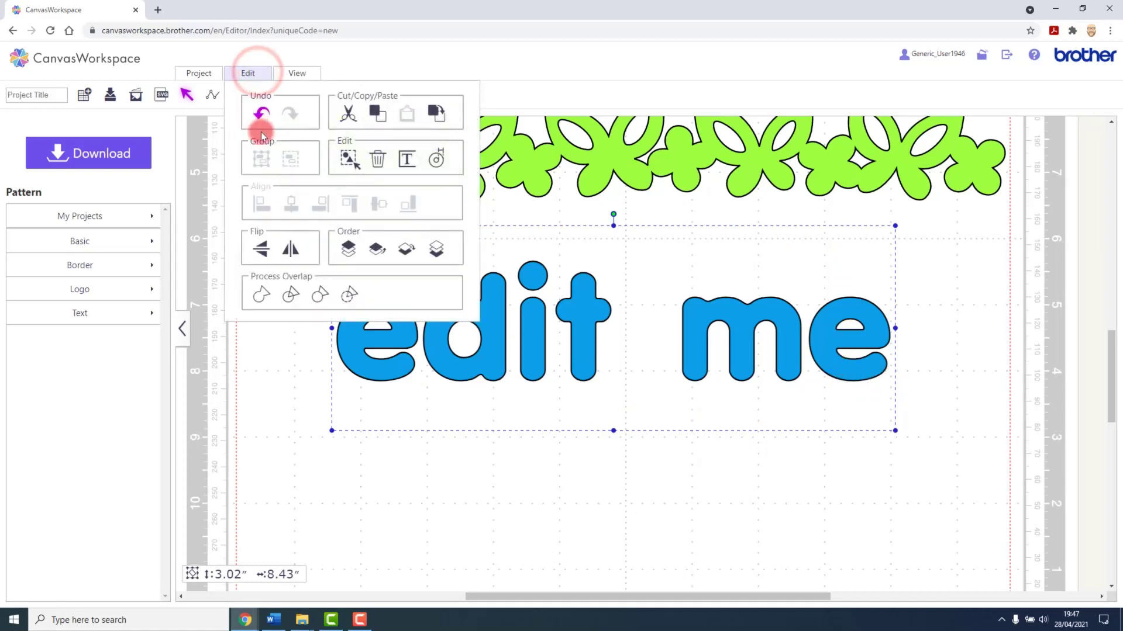
# Step: Weld the 'edit me' letters with Process Overlap, then show and close their outline nodes
pyautogui.click(262, 298)
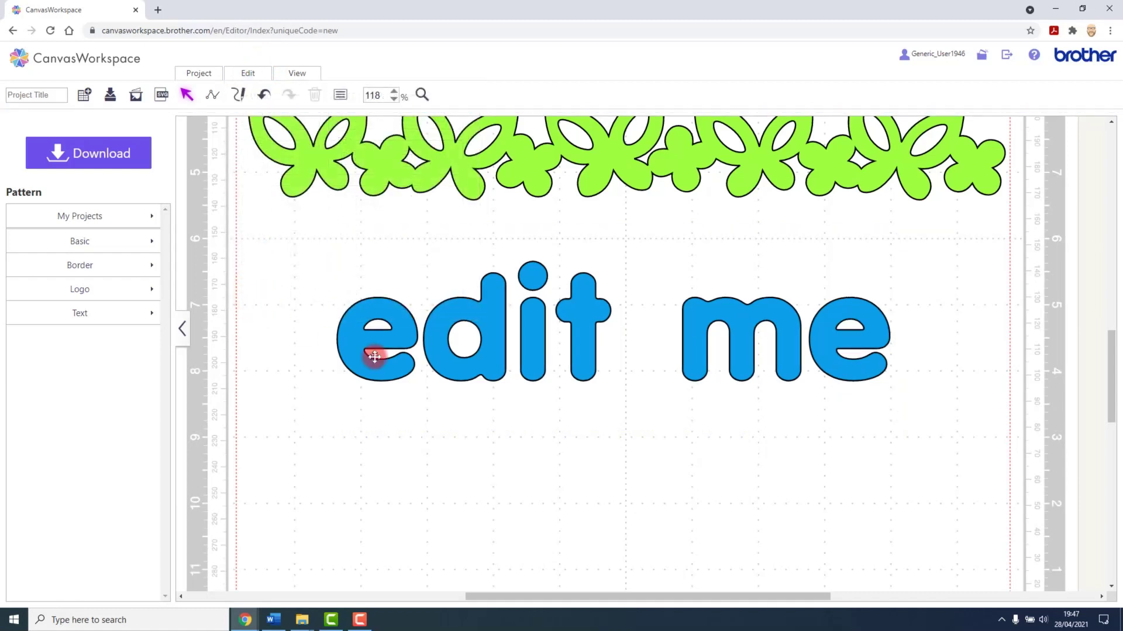
pyautogui.click(580, 308)
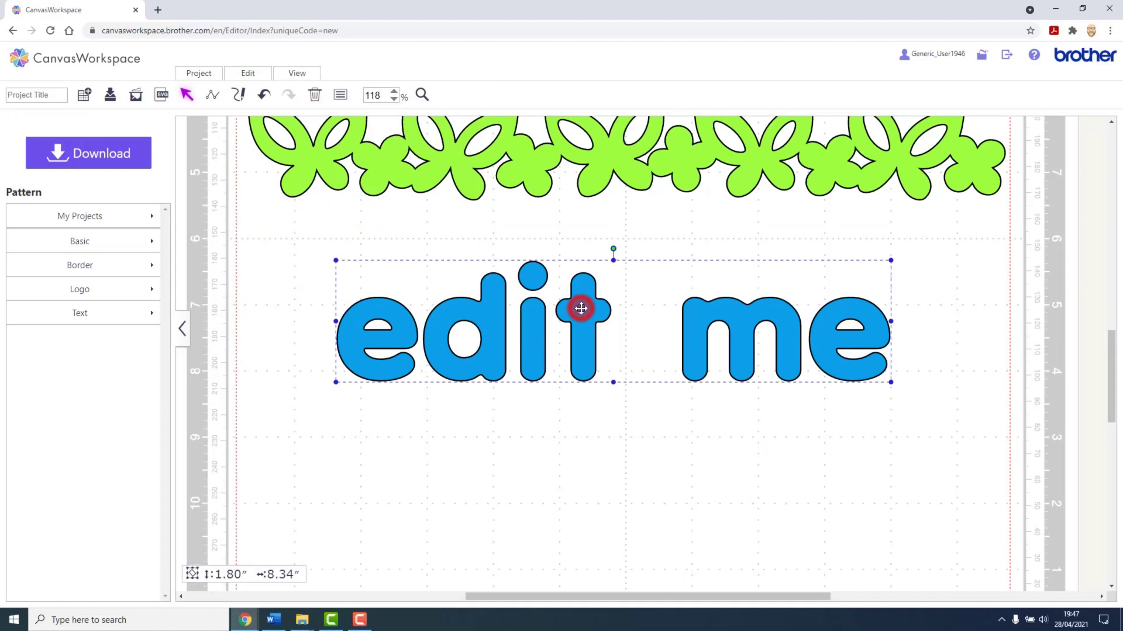
pyautogui.doubleClick(581, 309)
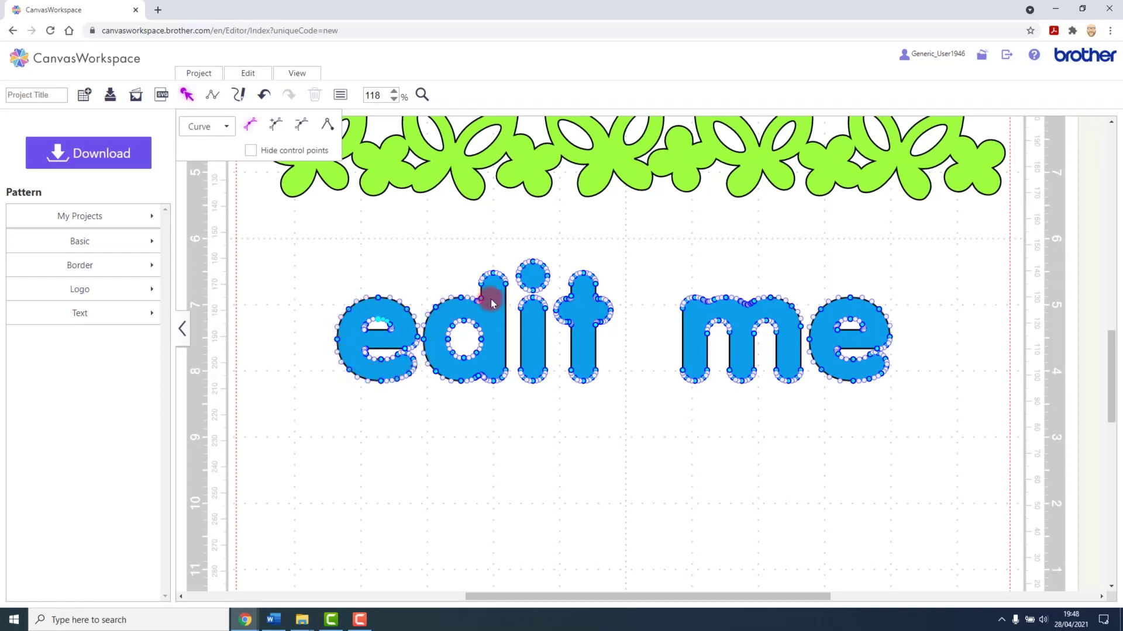
pyautogui.click(504, 436)
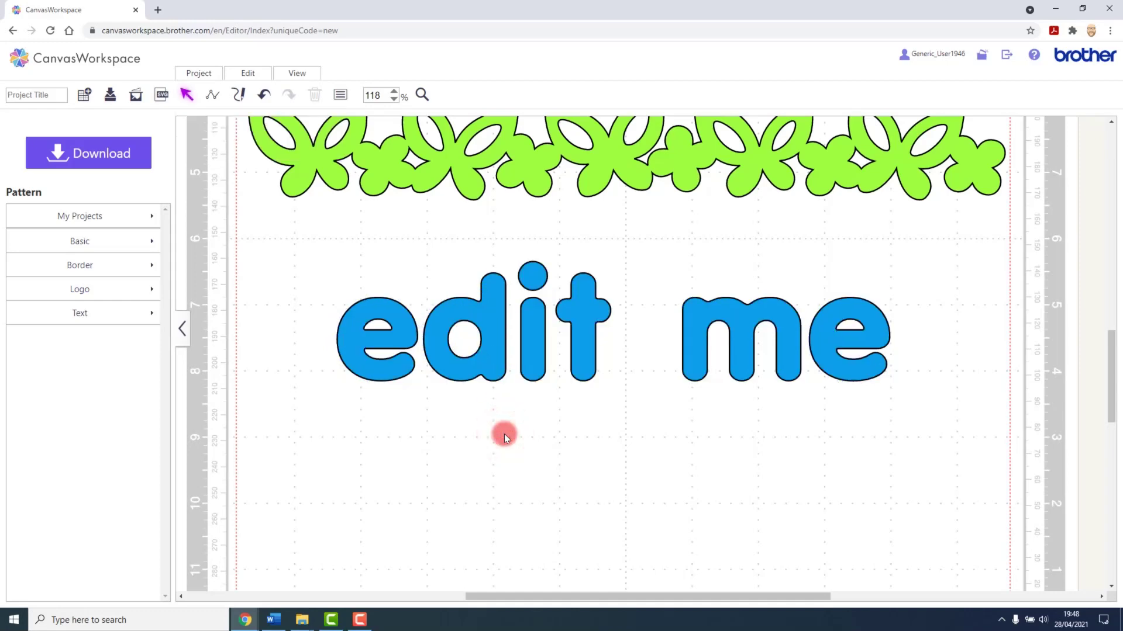
pyautogui.scroll(5, 504, 435)
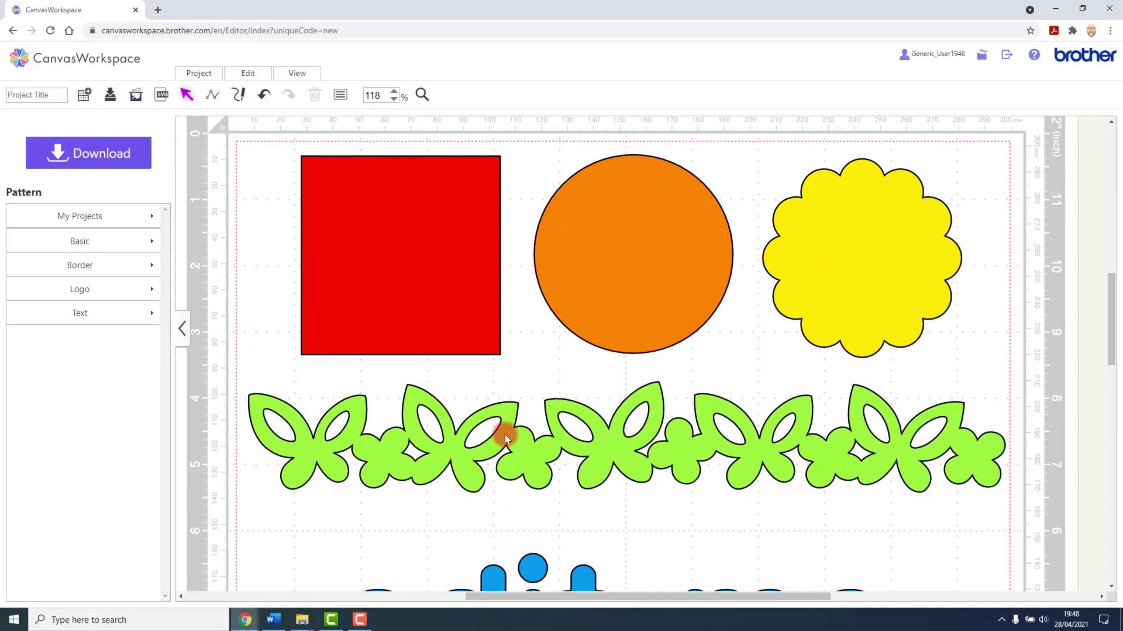
# Step: Pull the orange circle's top node up-right into a tip and nudge its left node inward
pyautogui.click(641, 224)
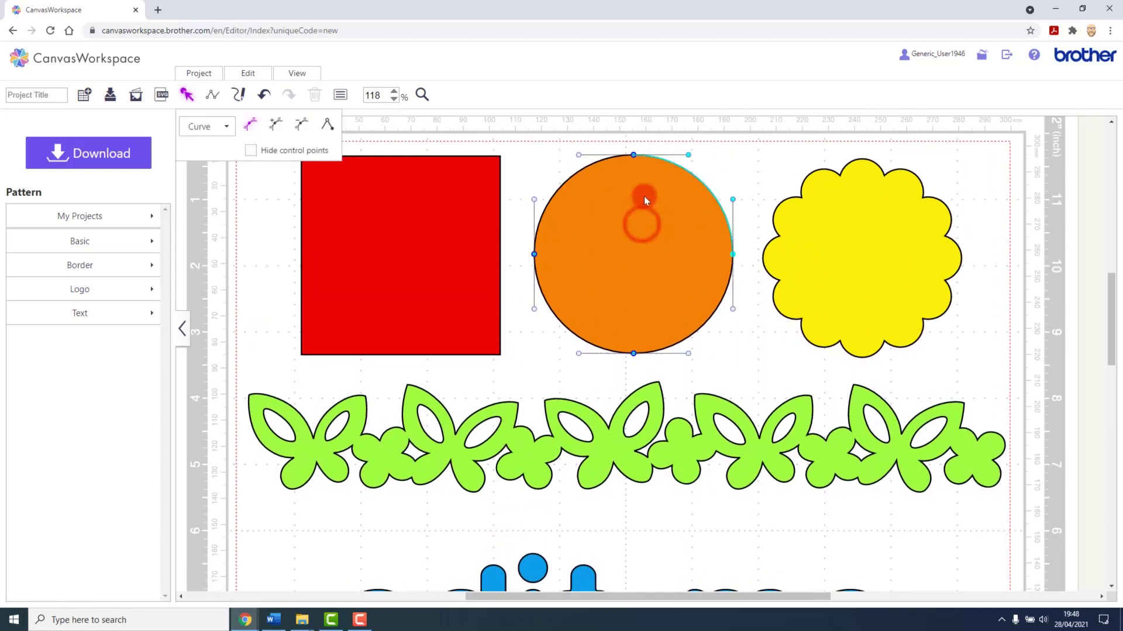
pyautogui.click(634, 155)
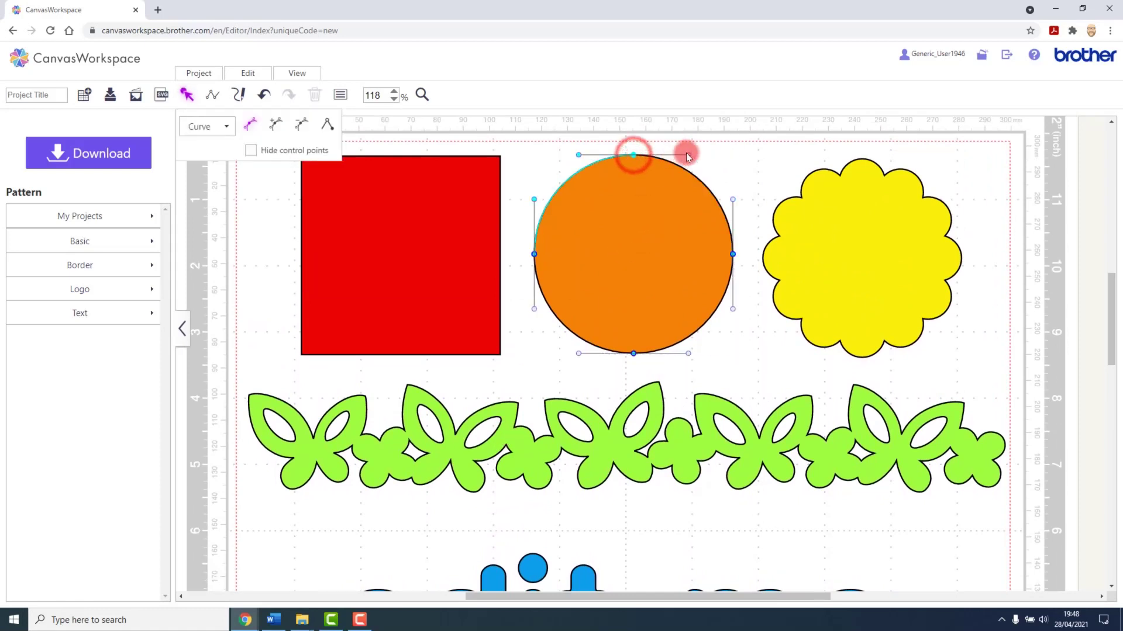
pyautogui.moveTo(687, 151); pyautogui.dragTo(687, 119)
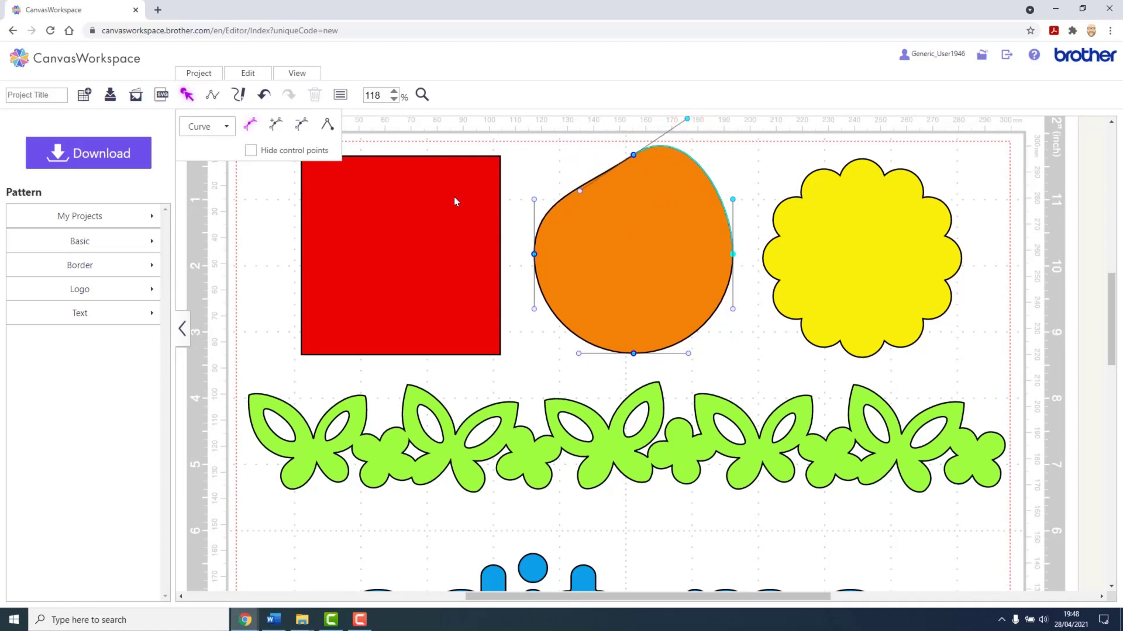
pyautogui.click(534, 253)
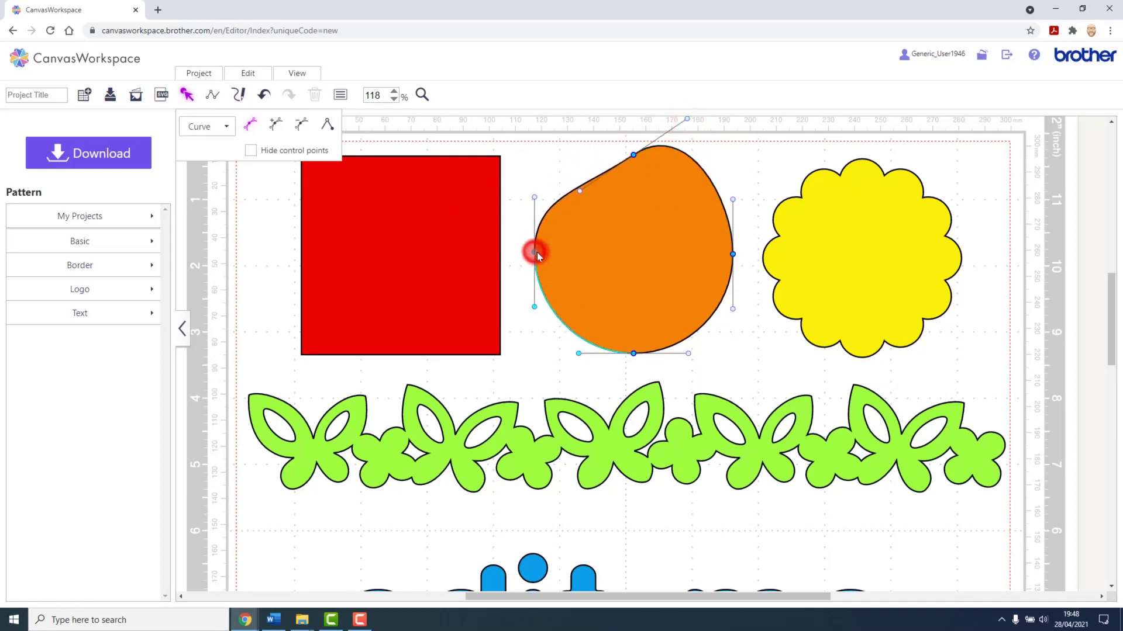
pyautogui.moveTo(537, 252)
pyautogui.mouseDown()
pyautogui.moveTo(585, 254)
pyautogui.moveTo(543, 254)
pyautogui.mouseUp()
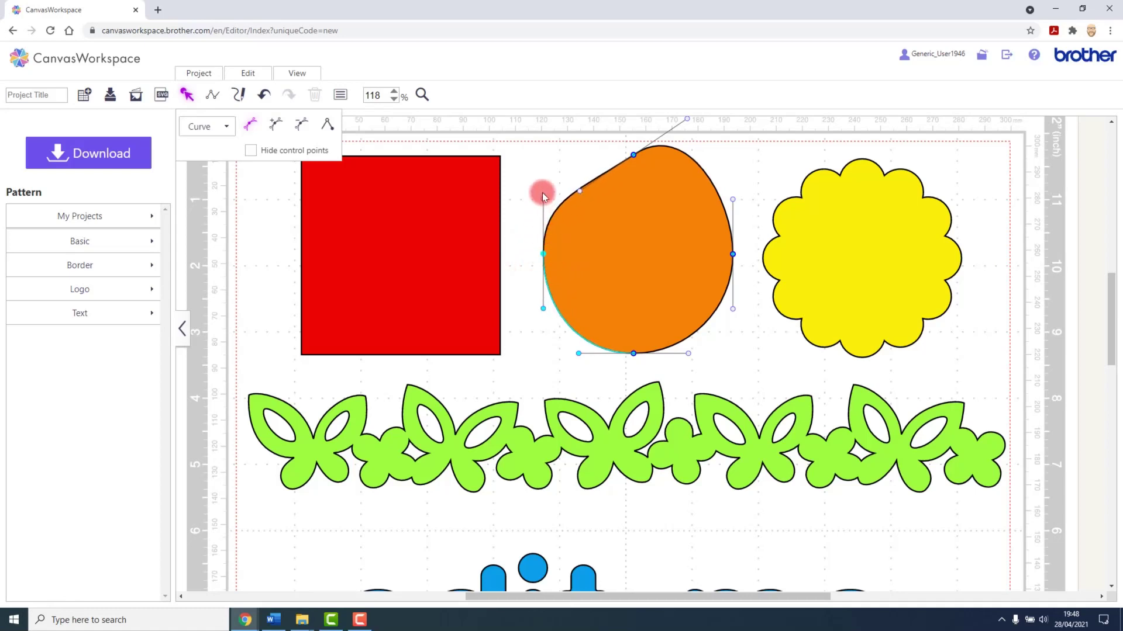
pyautogui.click(539, 166)
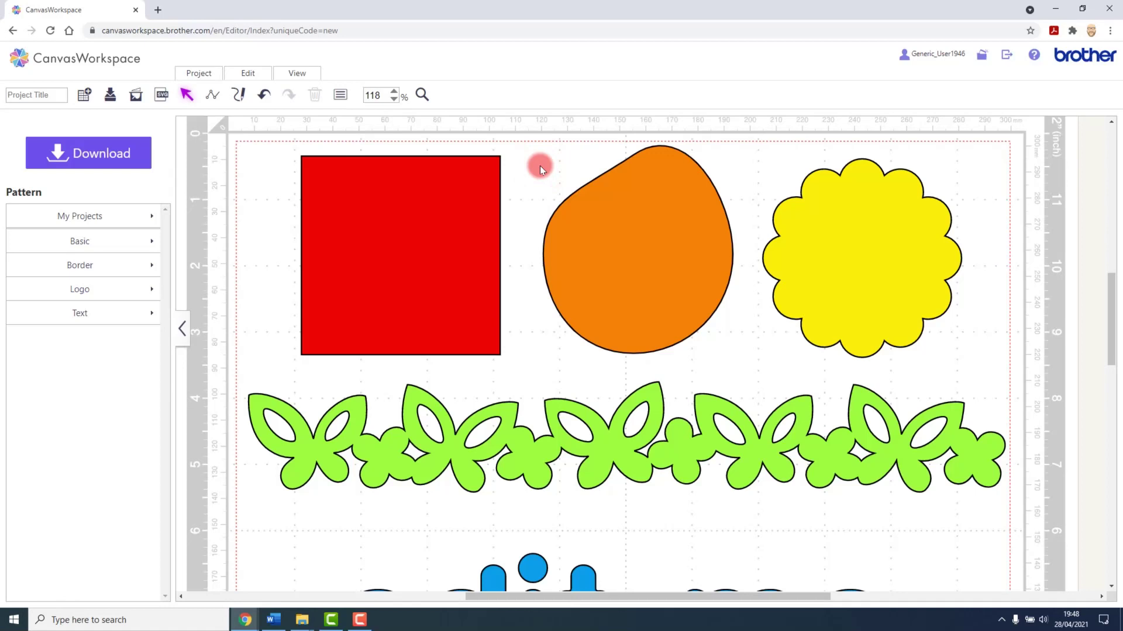